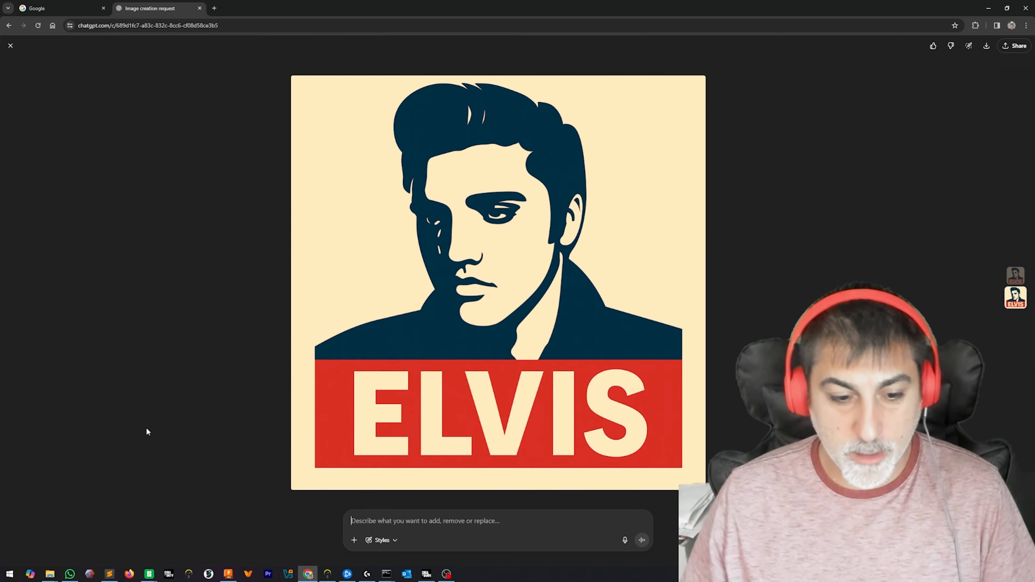
Switch to Bambu Studio and start a new lightbox project in MakerLab's Lightbox Maker
{"action": "left_click", "coordinate": [148, 572]}
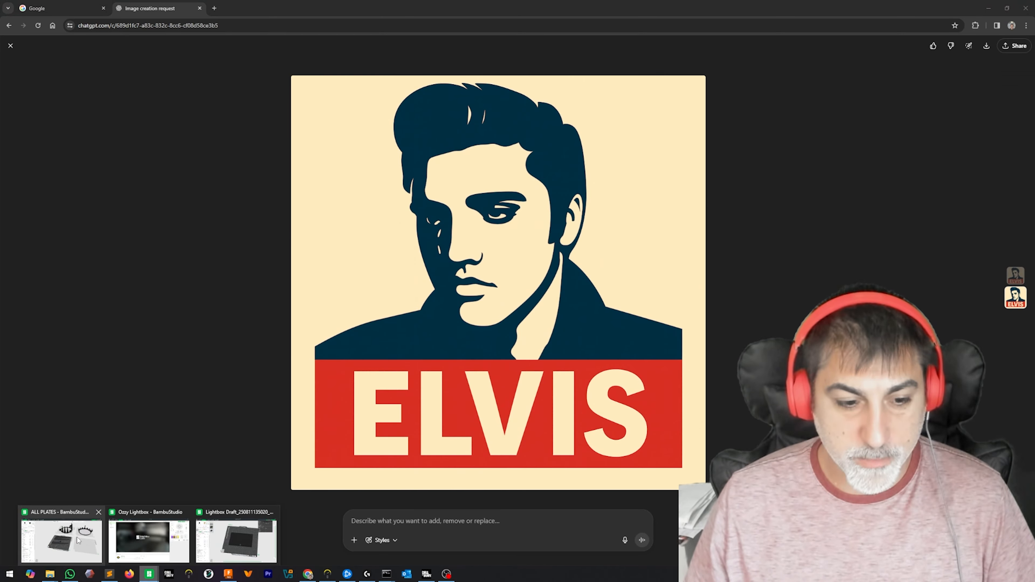
{"action": "left_click", "coordinate": [64, 550]}
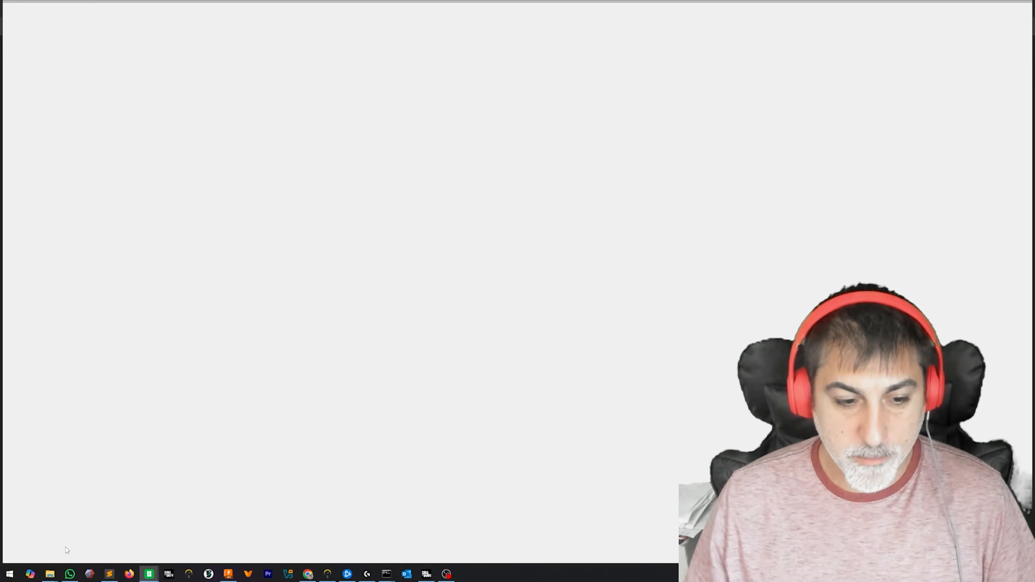
{"action": "left_click", "coordinate": [11, 20]}
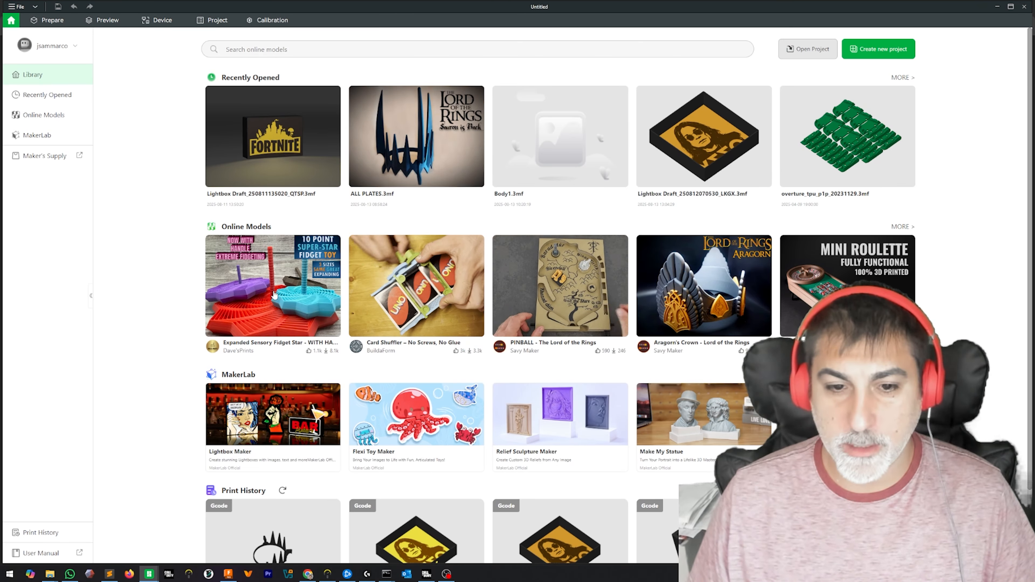
{"action": "scroll", "coordinate": [243, 401], "scroll_direction": "down", "scroll_amount": 2}
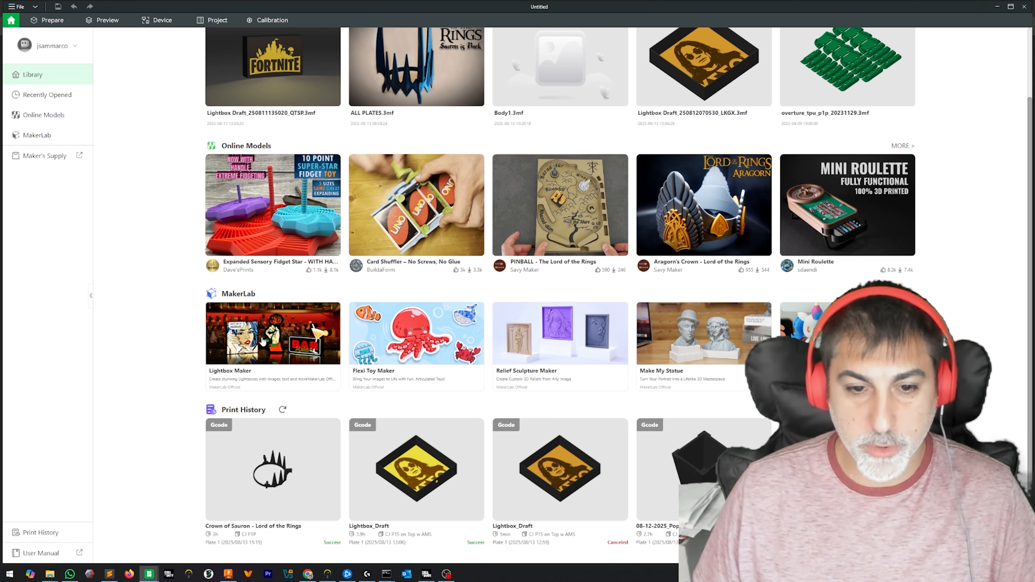
{"action": "left_click", "coordinate": [257, 374]}
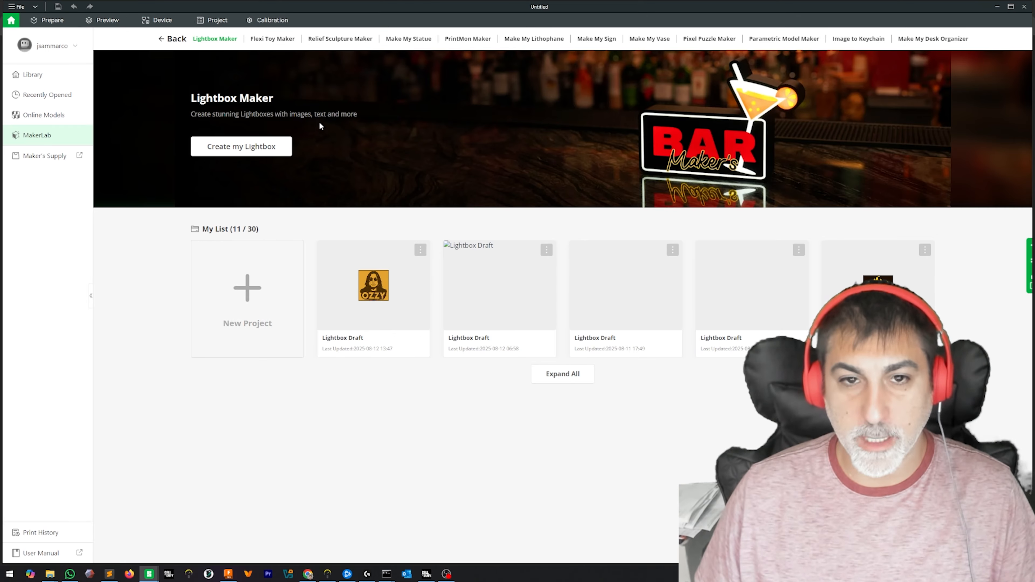
{"action": "left_click", "coordinate": [250, 148]}
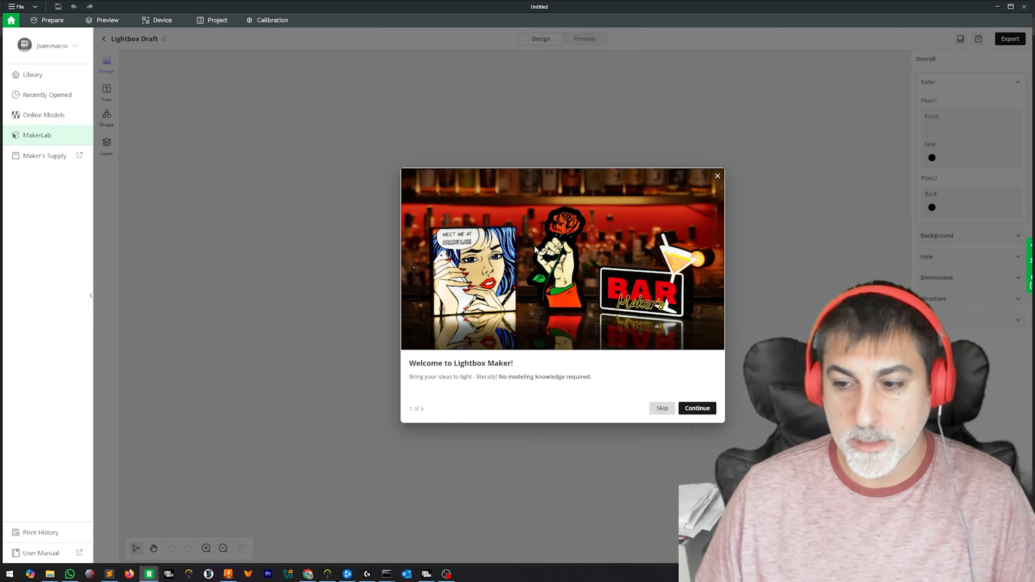
Go through all pages of the Lightbox Maker welcome tour and finish it
{"action": "left_click", "coordinate": [698, 408]}
{"action": "left_click", "coordinate": [698, 408]}
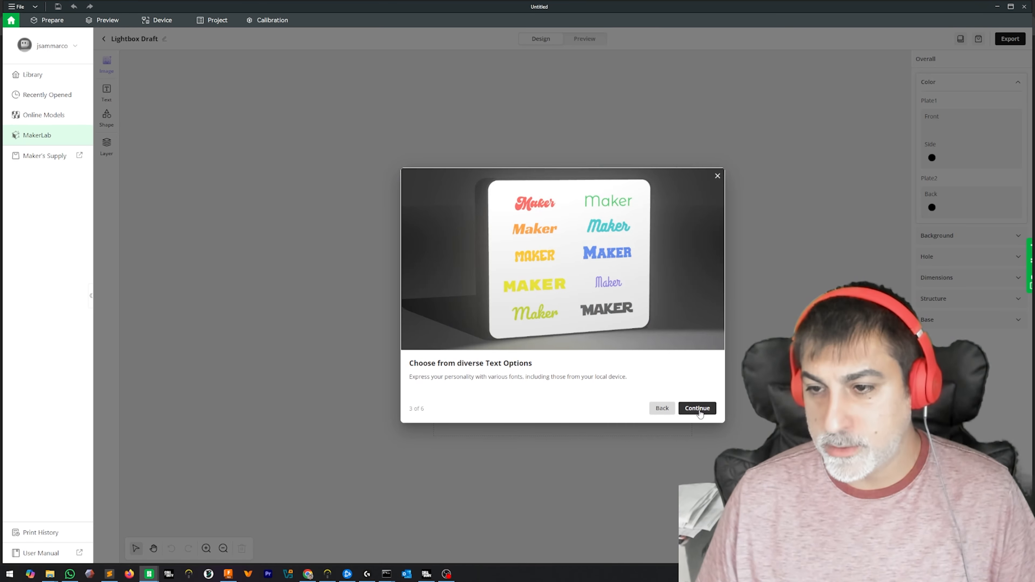
{"action": "left_click", "coordinate": [698, 408]}
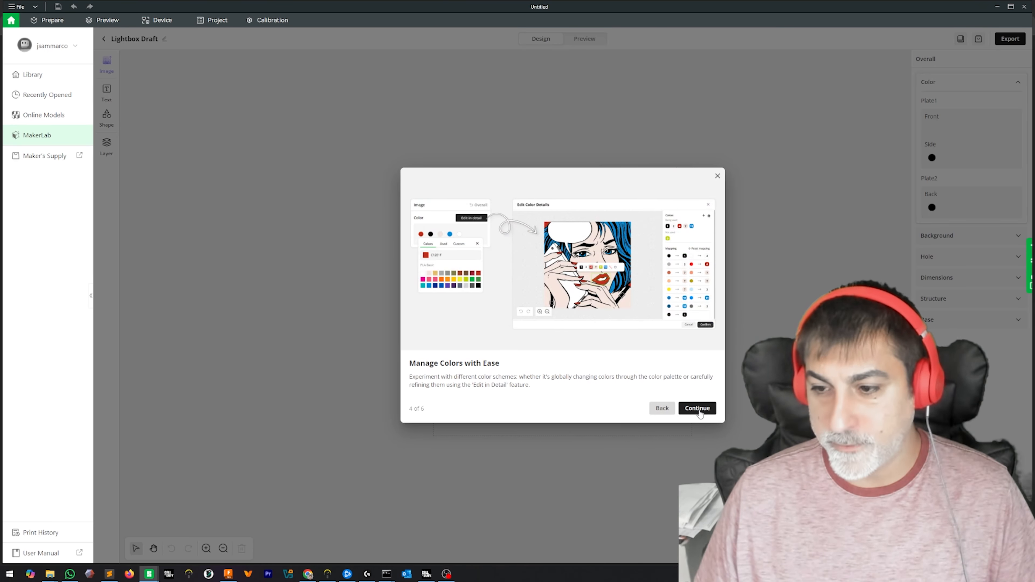
{"action": "left_click", "coordinate": [697, 408]}
{"action": "left_click", "coordinate": [698, 409]}
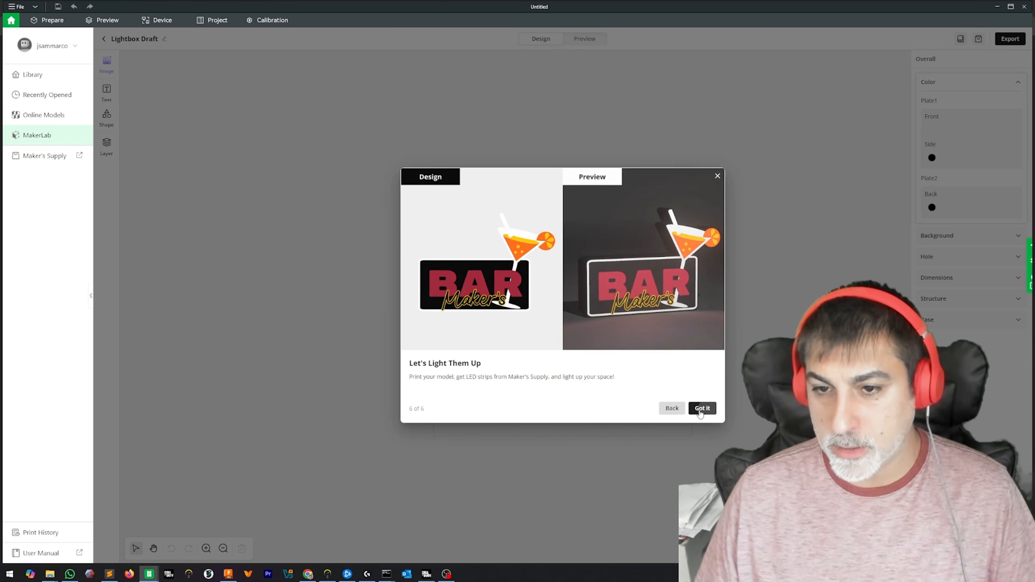
{"action": "left_click", "coordinate": [702, 409]}
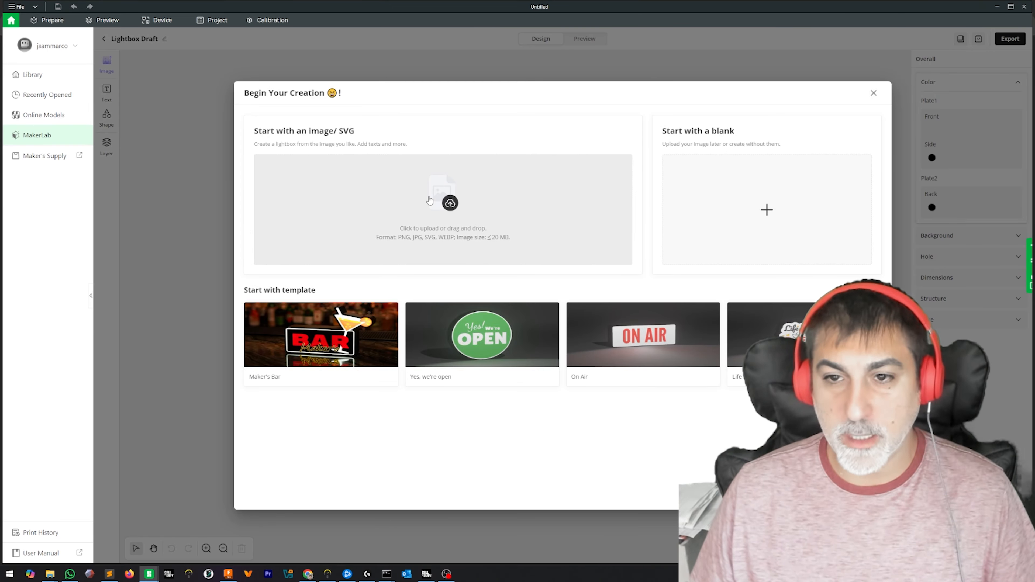
Start the lightbox from an image by uploading the Elvis poster picture from the Downloads folder
{"action": "left_click", "coordinate": [309, 183]}
{"action": "left_click", "coordinate": [39, 70]}
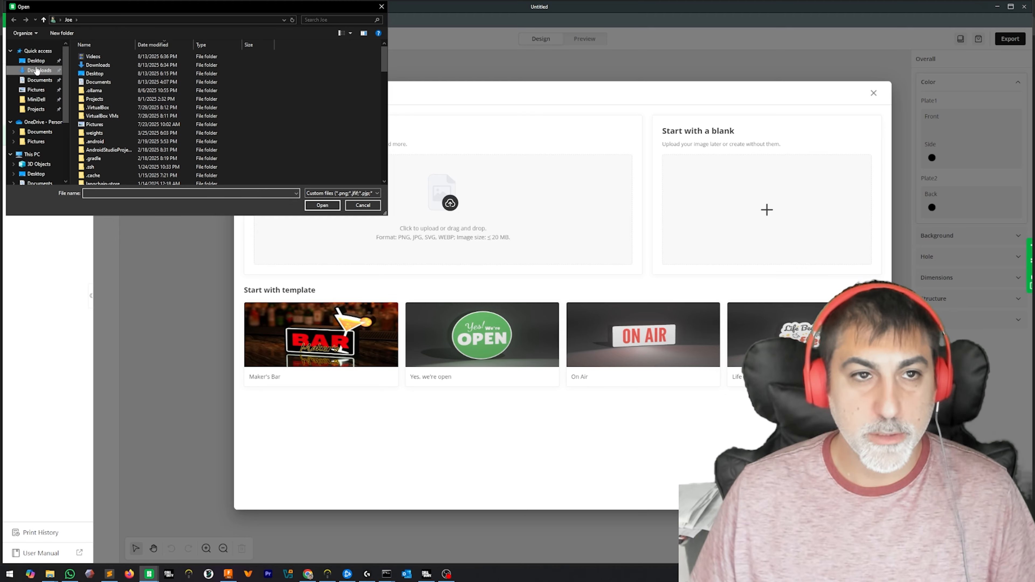
{"action": "left_click", "coordinate": [99, 58]}
{"action": "double_click", "coordinate": [99, 57]}
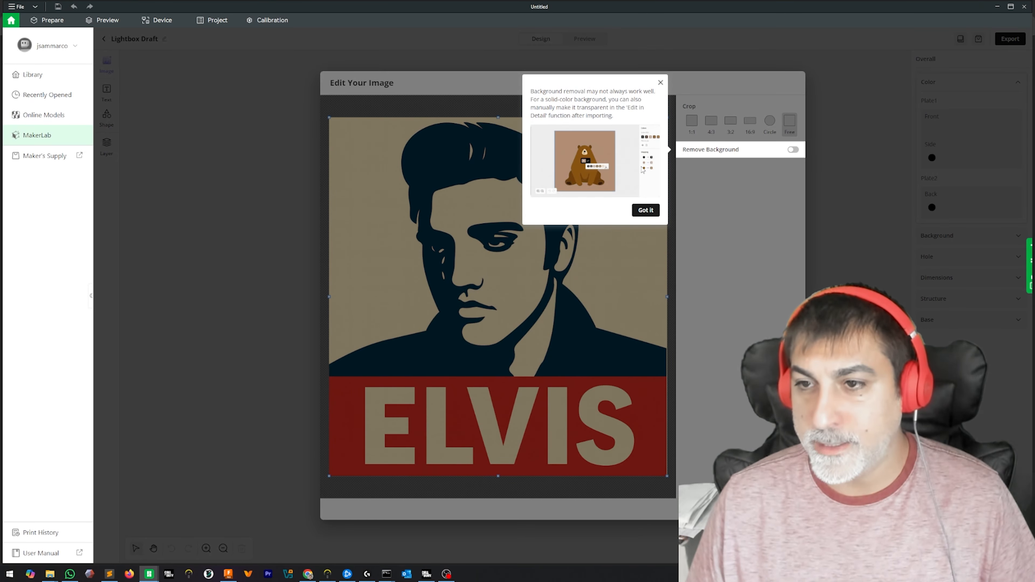
Dismiss the background removal tip and crop a thin sliver off the poster's side and bottom edges
{"action": "left_click", "coordinate": [641, 210]}
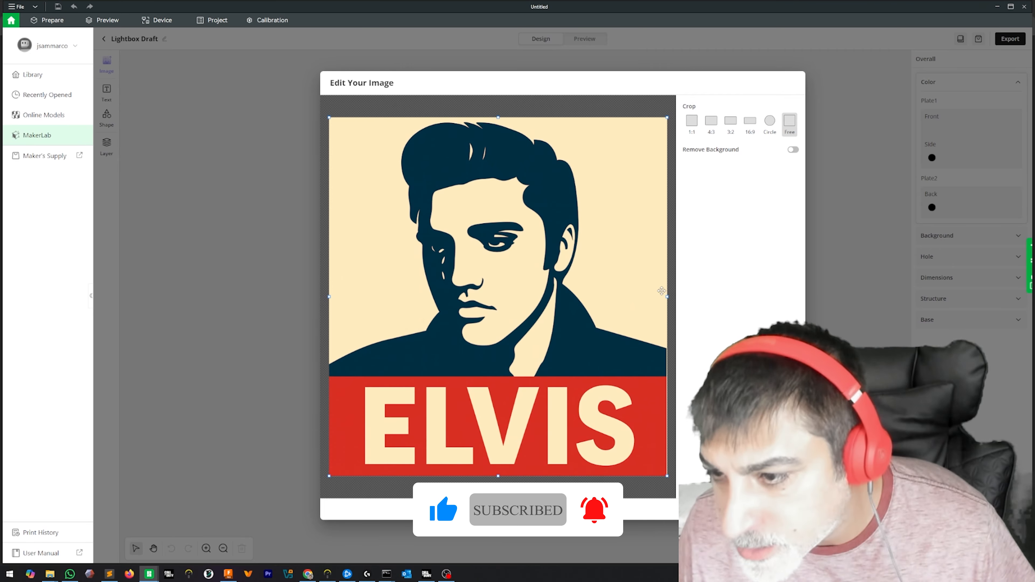
{"action": "left_click_drag", "start_coordinate": [667, 296], "coordinate": [666, 297]}
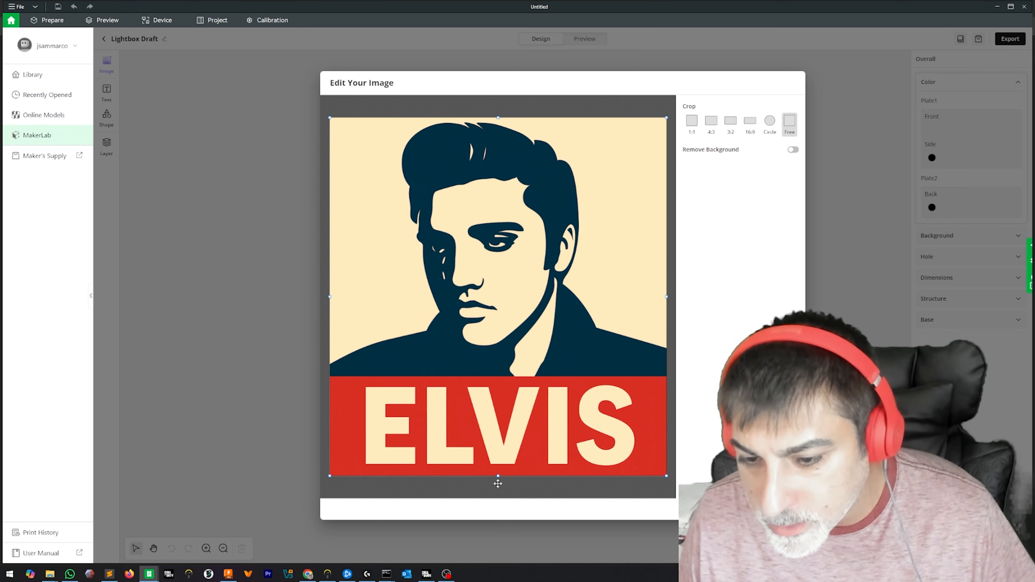
{"action": "left_click_drag", "start_coordinate": [499, 476], "coordinate": [499, 475]}
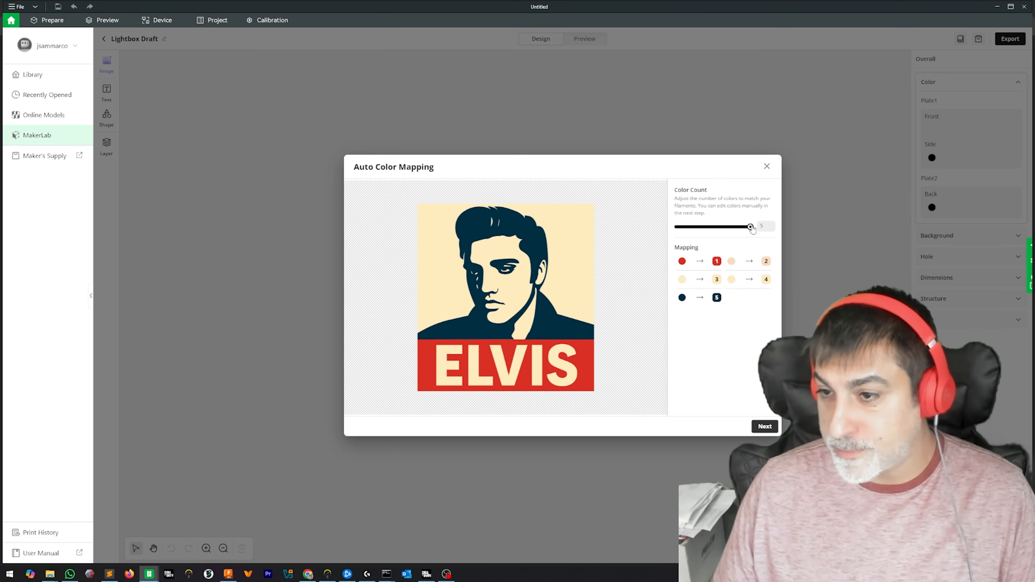
Reduce the poster's color count to 4, confirm the color mapping and dismiss the editing tips
{"action": "left_click_drag", "start_coordinate": [745, 230], "coordinate": [742, 231]}
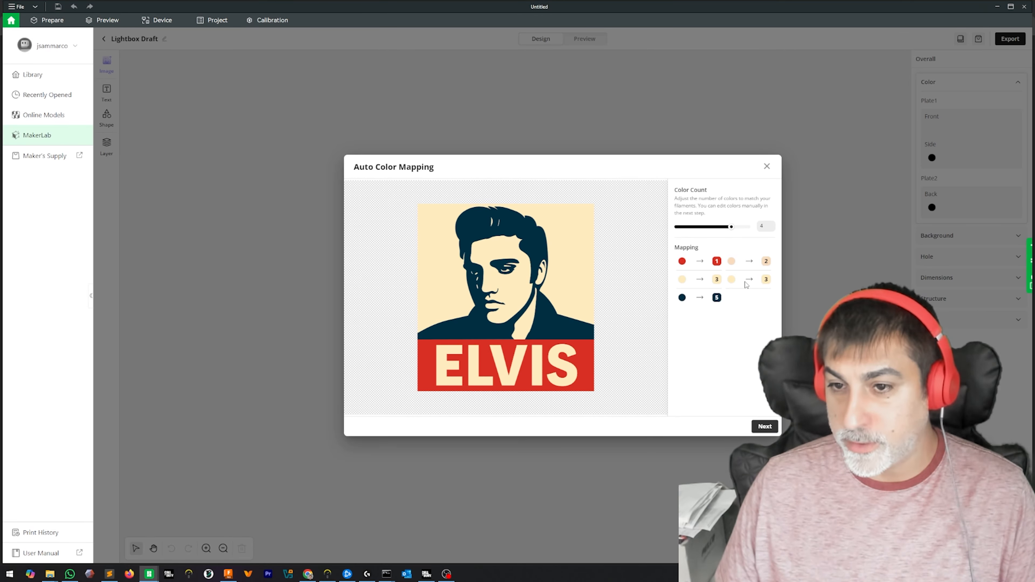
{"action": "left_click", "coordinate": [765, 427]}
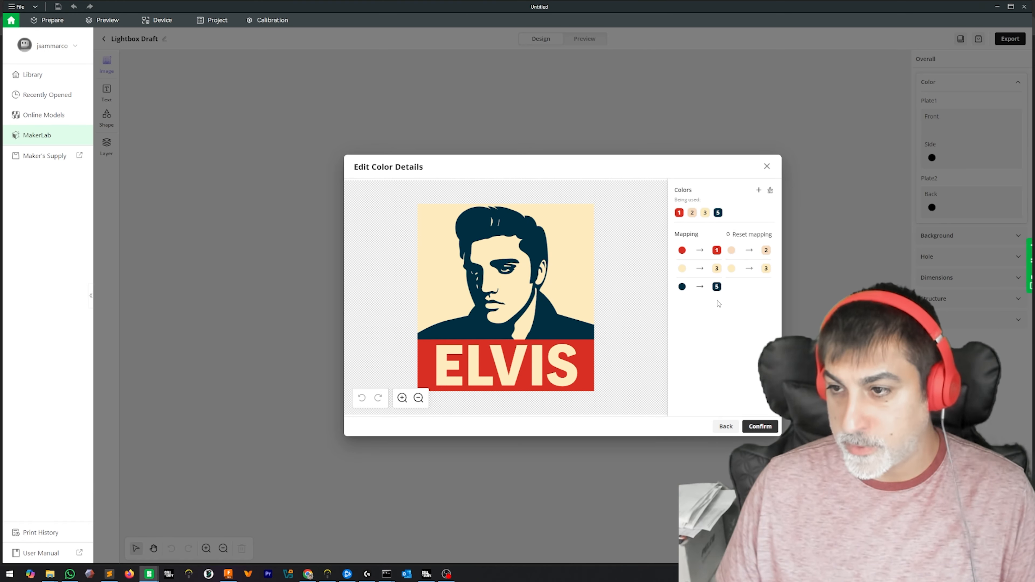
{"action": "left_click", "coordinate": [760, 427]}
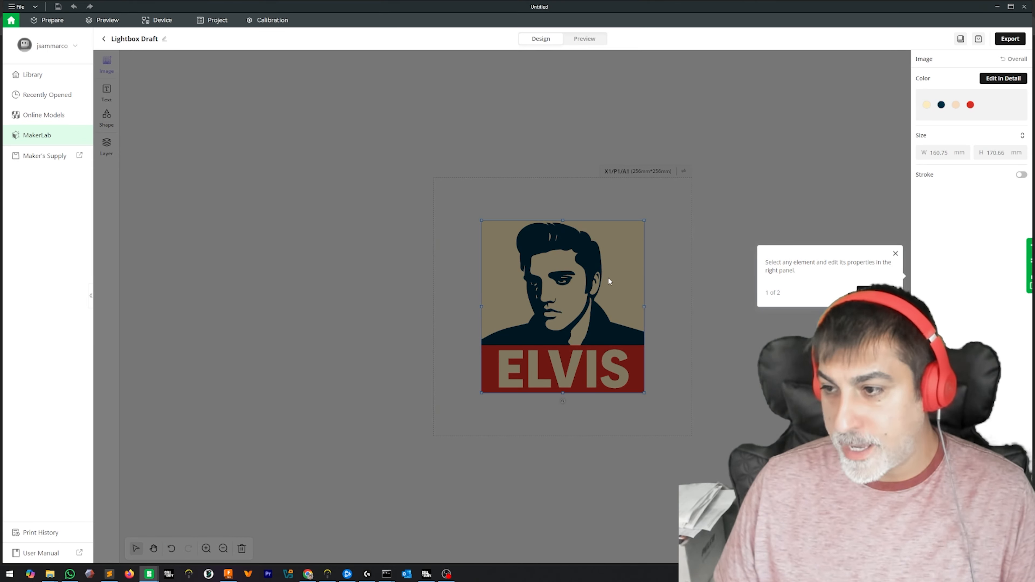
{"action": "left_click", "coordinate": [880, 293]}
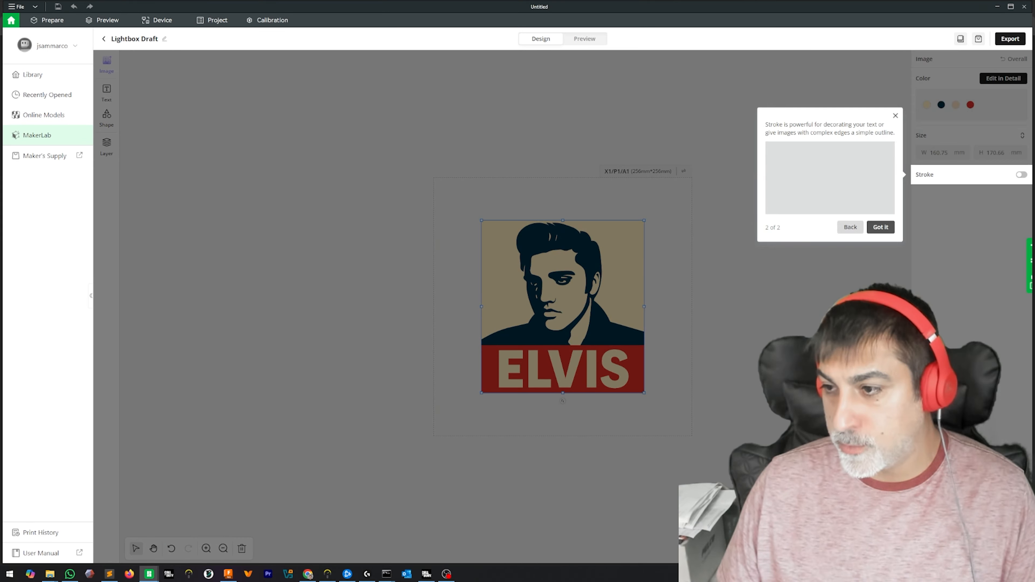
{"action": "left_click", "coordinate": [879, 228]}
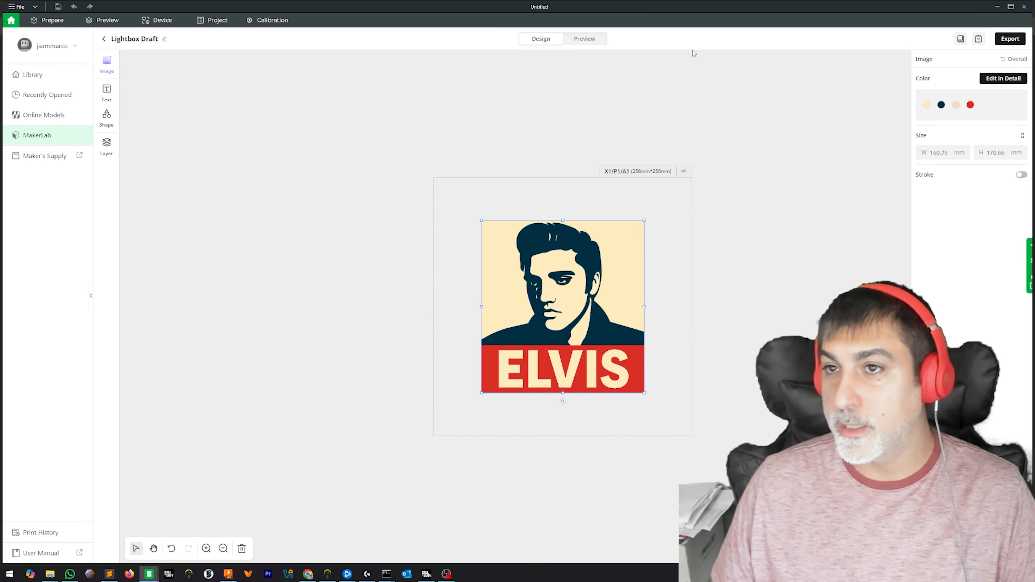
Preview the rendered lightbox, dismiss the preview tips and view the model from the other side
{"action": "left_click", "coordinate": [585, 39]}
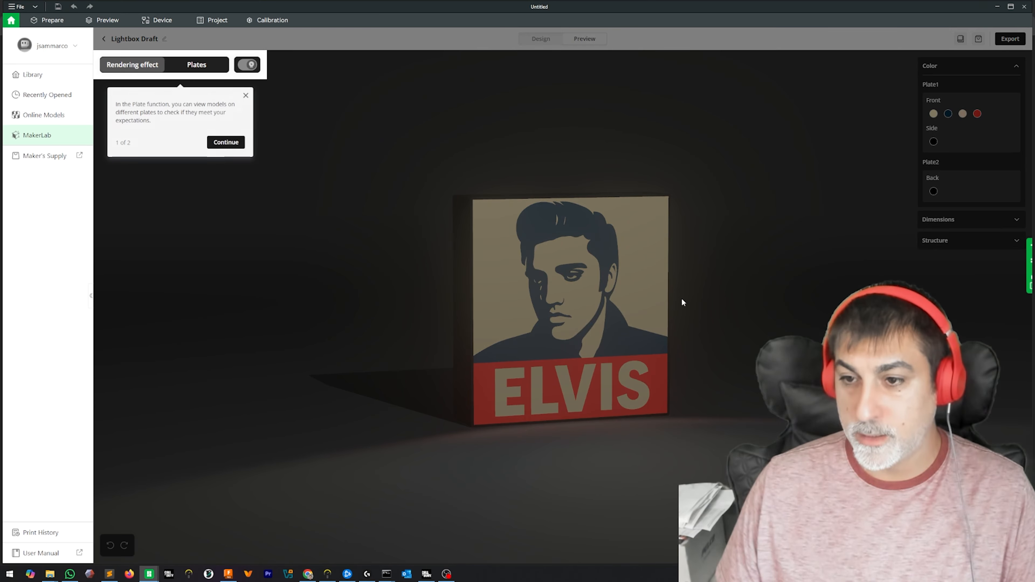
{"action": "left_click", "coordinate": [225, 142]}
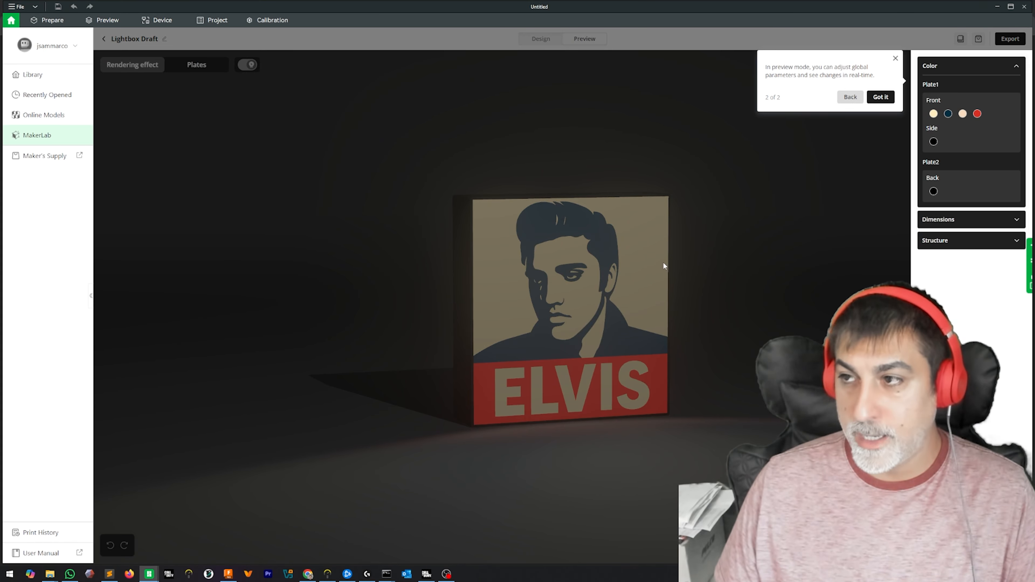
{"action": "left_click", "coordinate": [880, 97]}
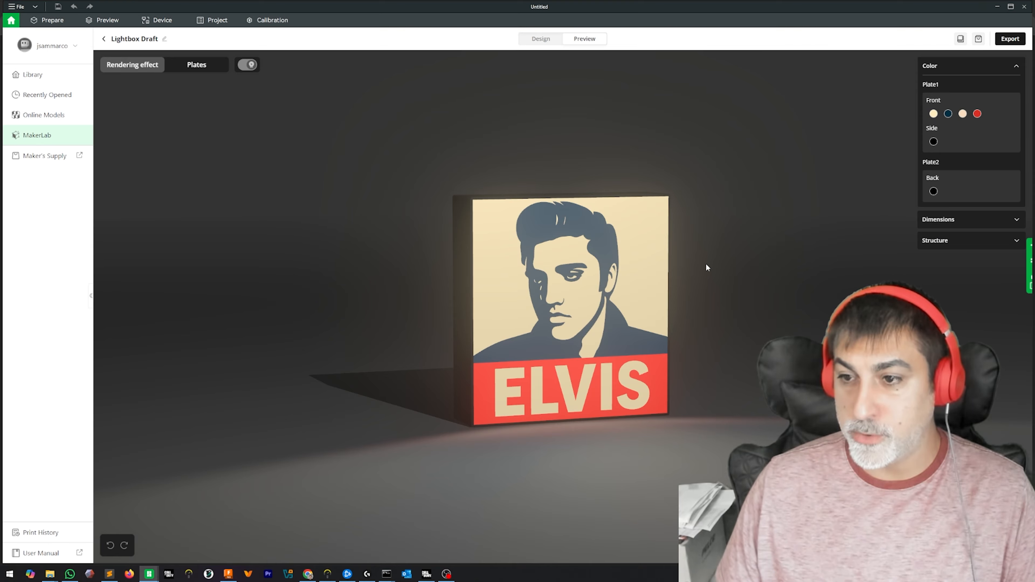
{"action": "left_click_drag", "start_coordinate": [705, 266], "coordinate": [645, 272]}
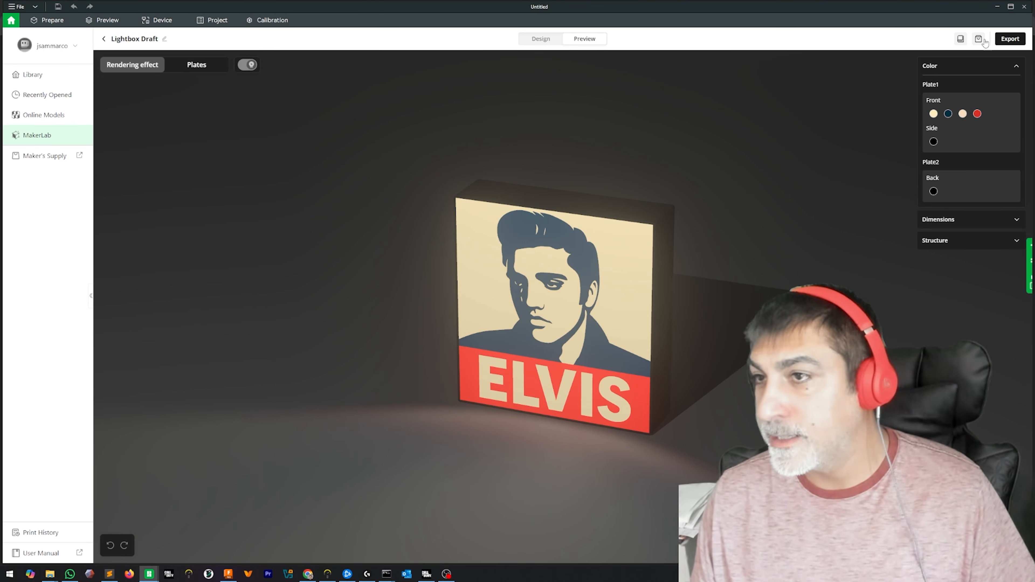
Begin the export, choose to dig holes first, and place a 9 × 15 mm key hole at the lightbox's top center
{"action": "left_click", "coordinate": [1011, 40]}
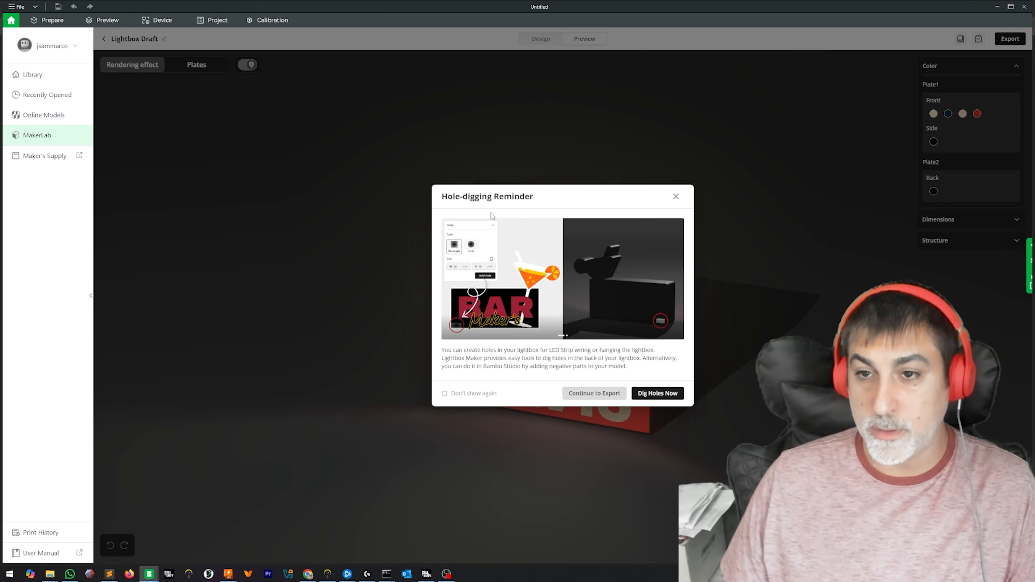
{"action": "left_click", "coordinate": [658, 395]}
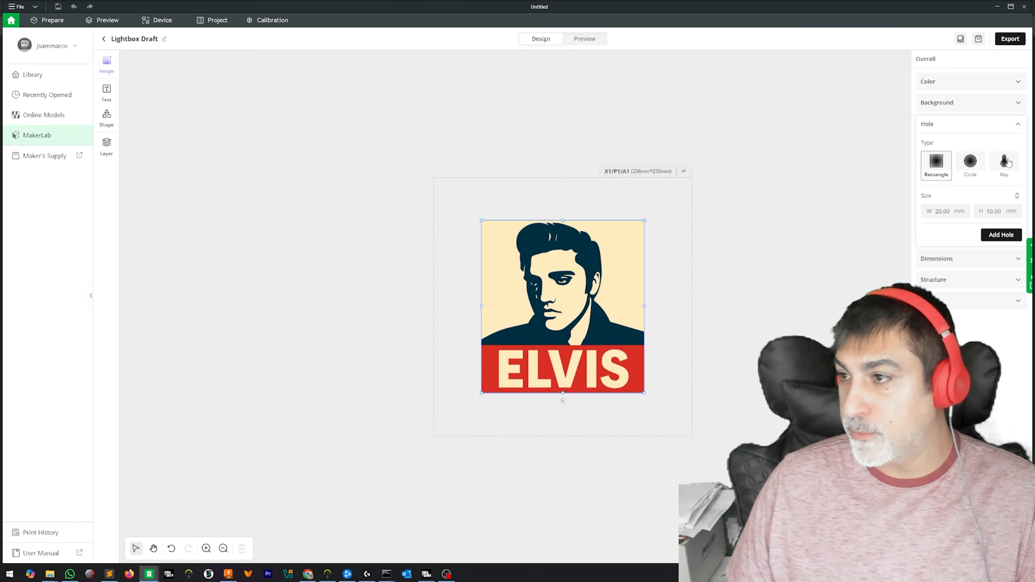
{"action": "left_click", "coordinate": [1006, 163]}
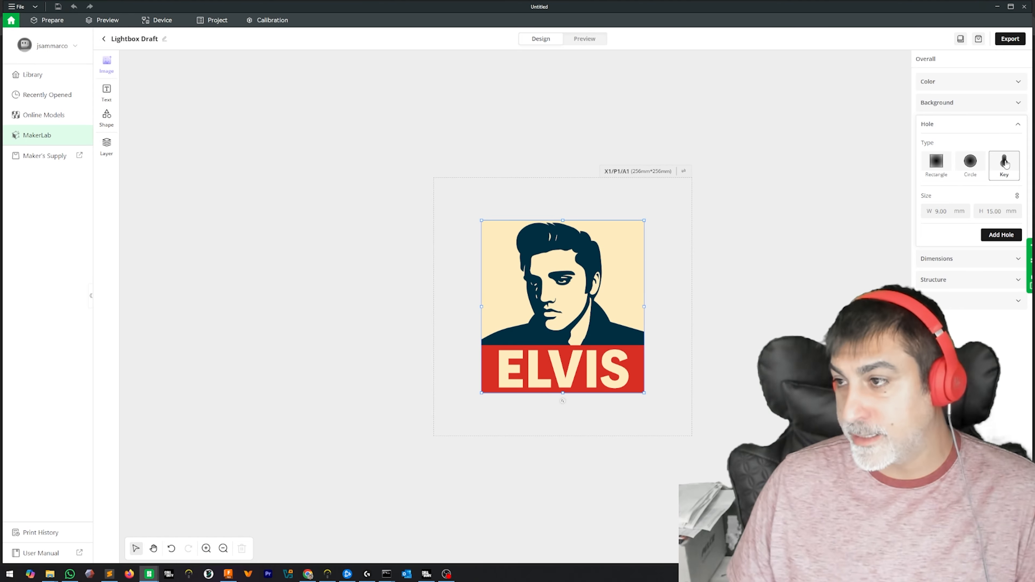
{"action": "left_click", "coordinate": [1008, 235]}
{"action": "left_click_drag", "start_coordinate": [562, 306], "coordinate": [563, 235]}
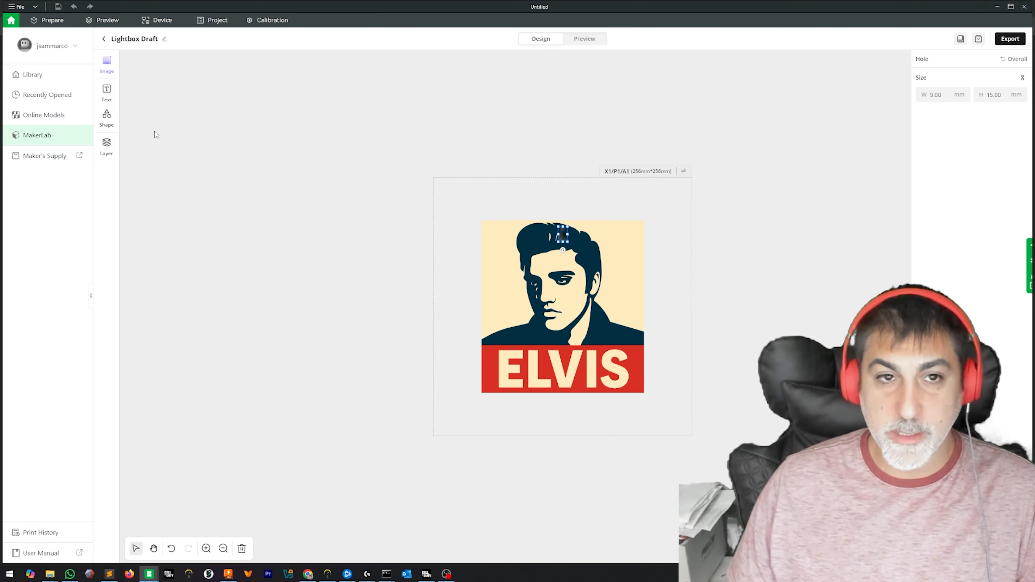
Add a 9 × 11 mm rectangular hole and position it at the bottom center of the lightbox, aligned with the key hole
{"action": "left_click", "coordinate": [351, 192]}
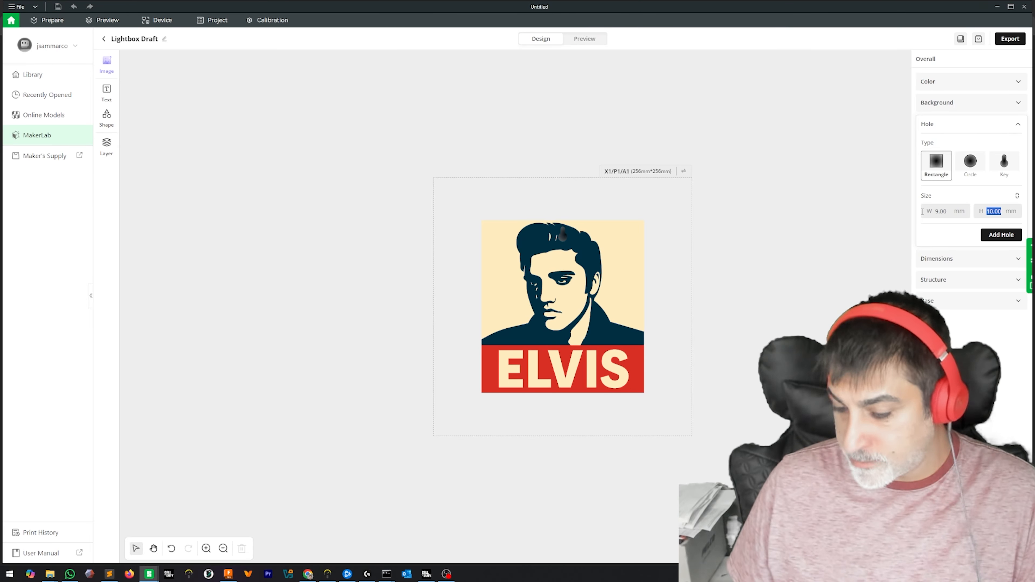
{"action": "key", "text": "Tab"}
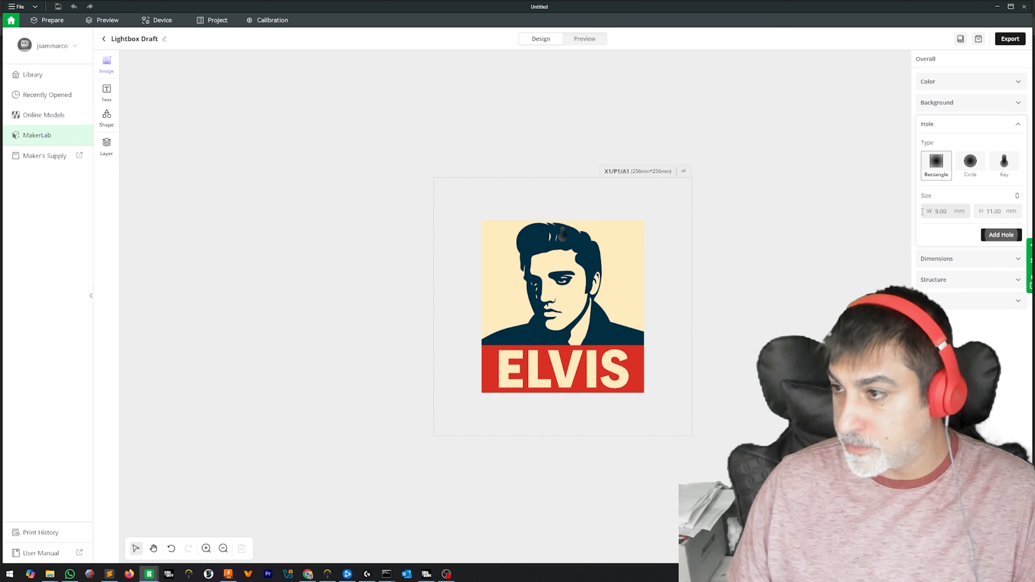
{"action": "left_click", "coordinate": [1003, 235]}
{"action": "left_click_drag", "start_coordinate": [563, 306], "coordinate": [564, 378]}
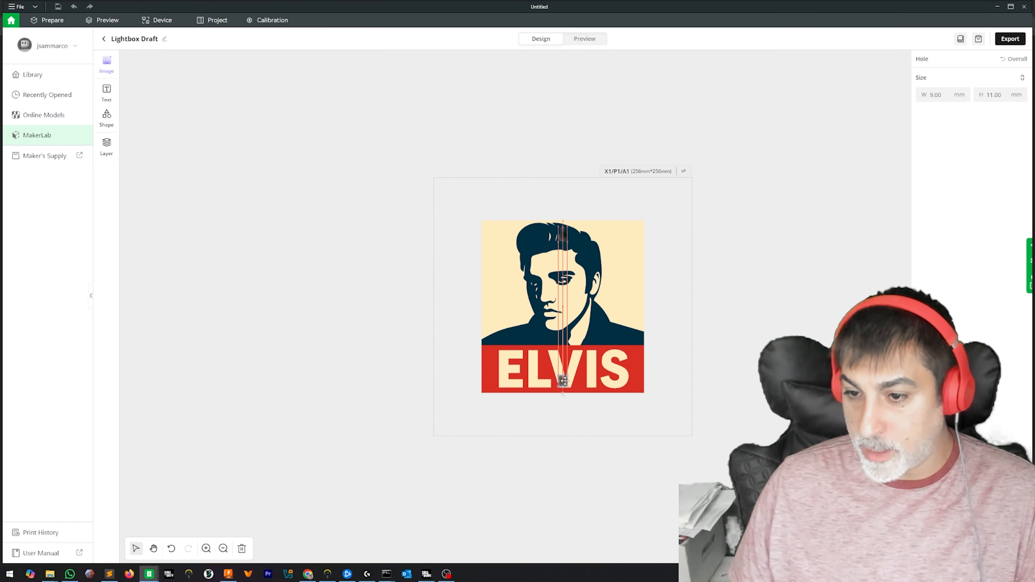
{"action": "left_click_drag", "start_coordinate": [564, 381], "coordinate": [565, 380]}
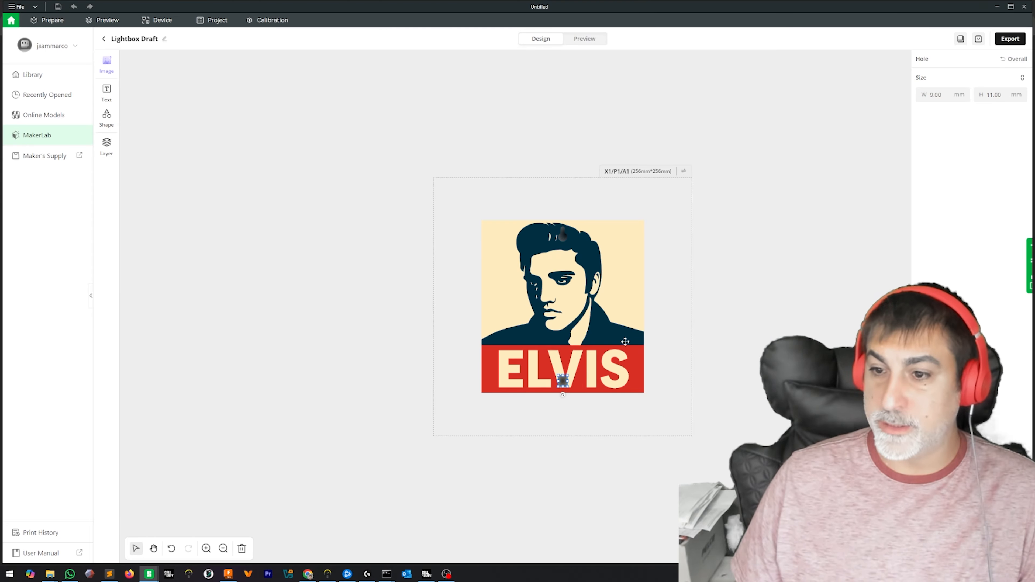
{"action": "left_click_drag", "start_coordinate": [562, 381], "coordinate": [562, 381]}
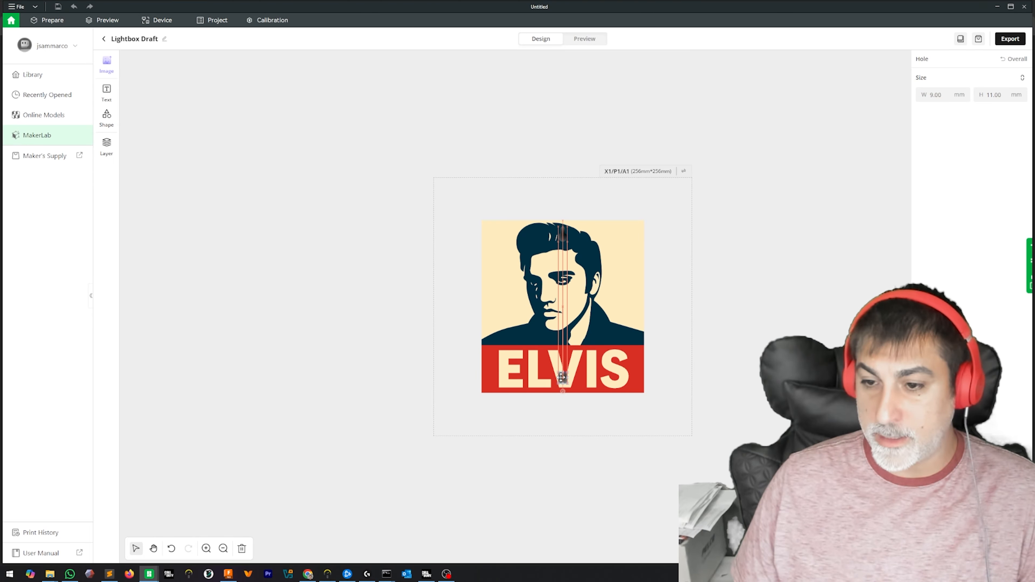
{"action": "left_click_drag", "start_coordinate": [561, 377], "coordinate": [562, 378]}
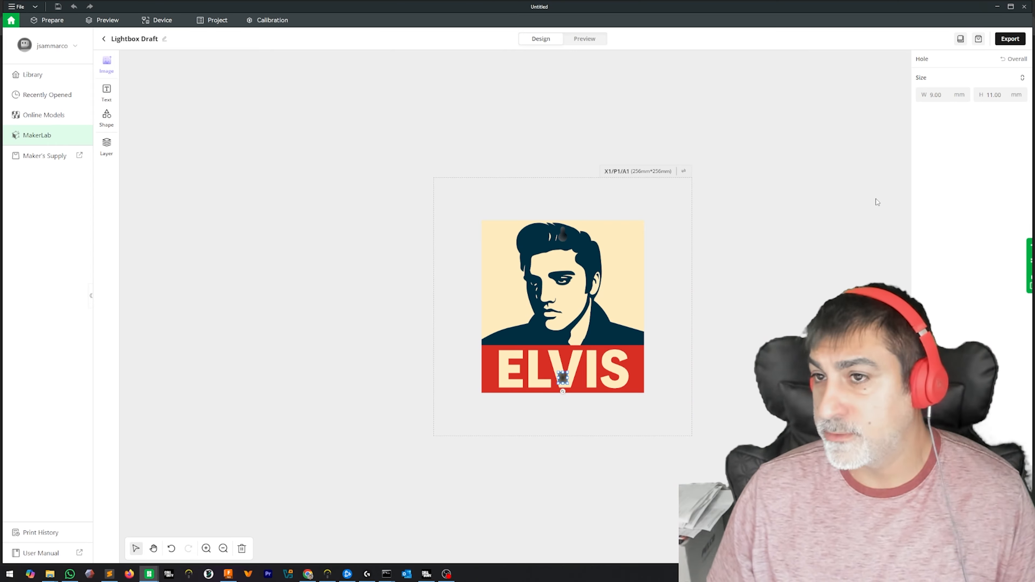
Preview the rendered lightbox and rotate it to inspect the holes in its back, then return to the design
{"action": "left_click", "coordinate": [579, 39]}
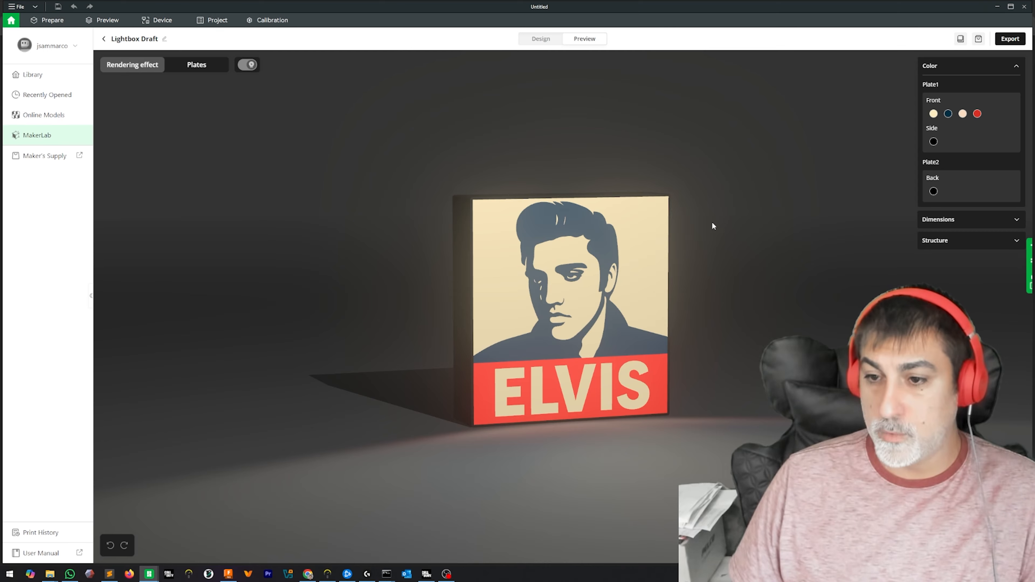
{"action": "left_click_drag", "start_coordinate": [712, 222], "coordinate": [368, 229]}
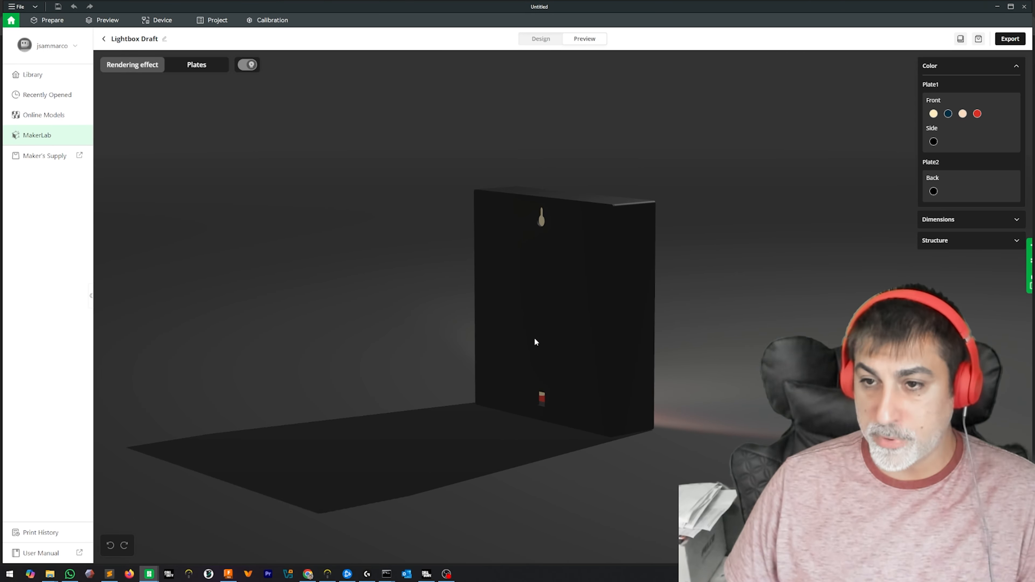
{"action": "left_click_drag", "start_coordinate": [364, 186], "coordinate": [503, 210]}
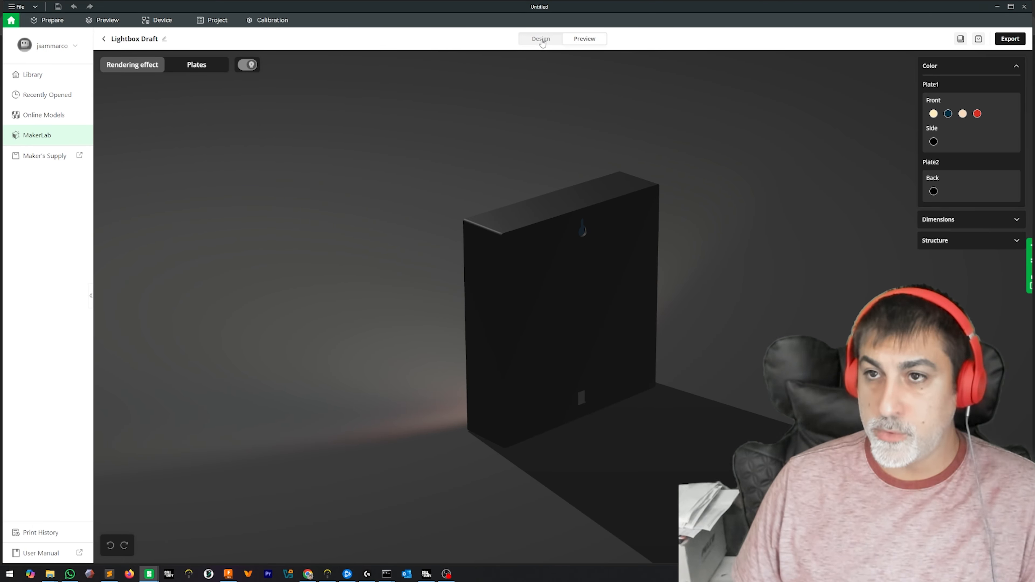
{"action": "left_click", "coordinate": [541, 39]}
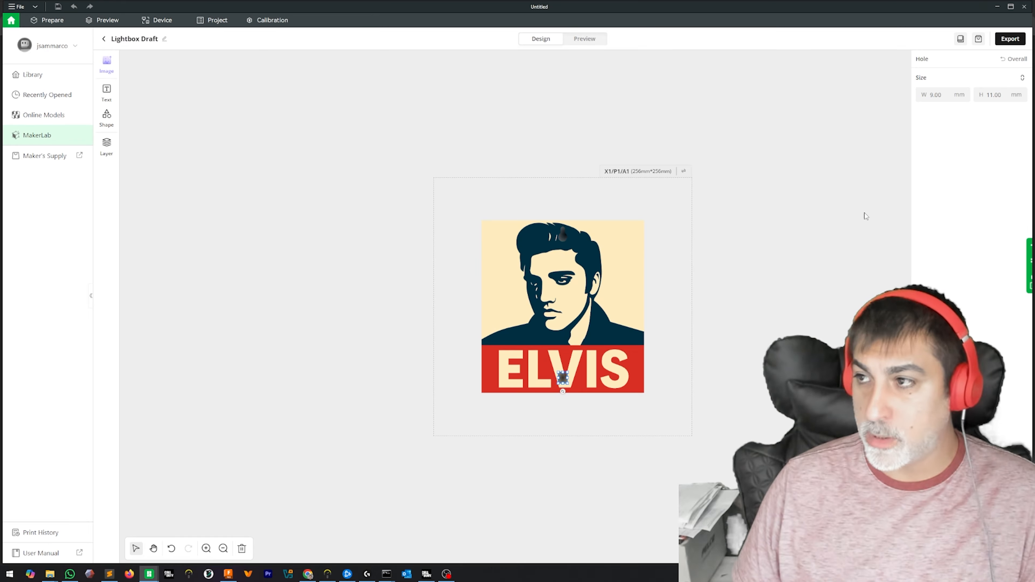
Open the hole settings for the overall design, dismiss the hole tips and set the rectangular hole's width to 13.4 mm
{"action": "left_click", "coordinate": [846, 178]}
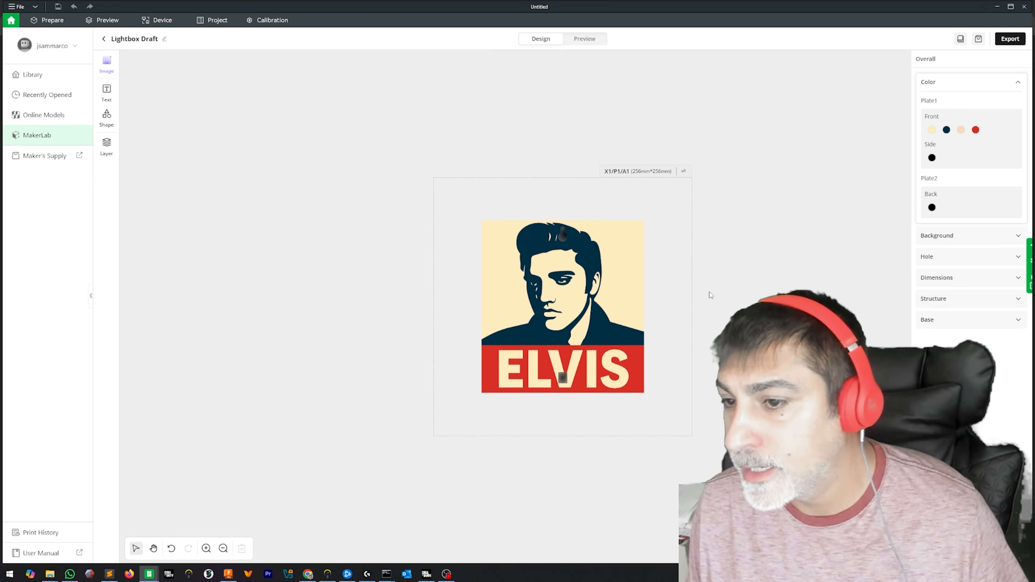
{"action": "left_click", "coordinate": [985, 260]}
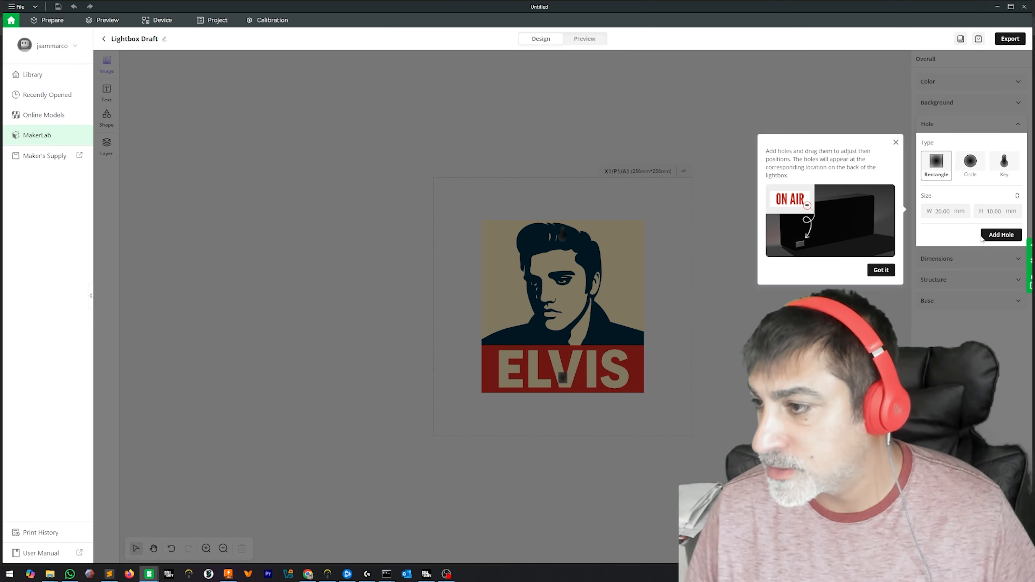
{"action": "left_click", "coordinate": [881, 272]}
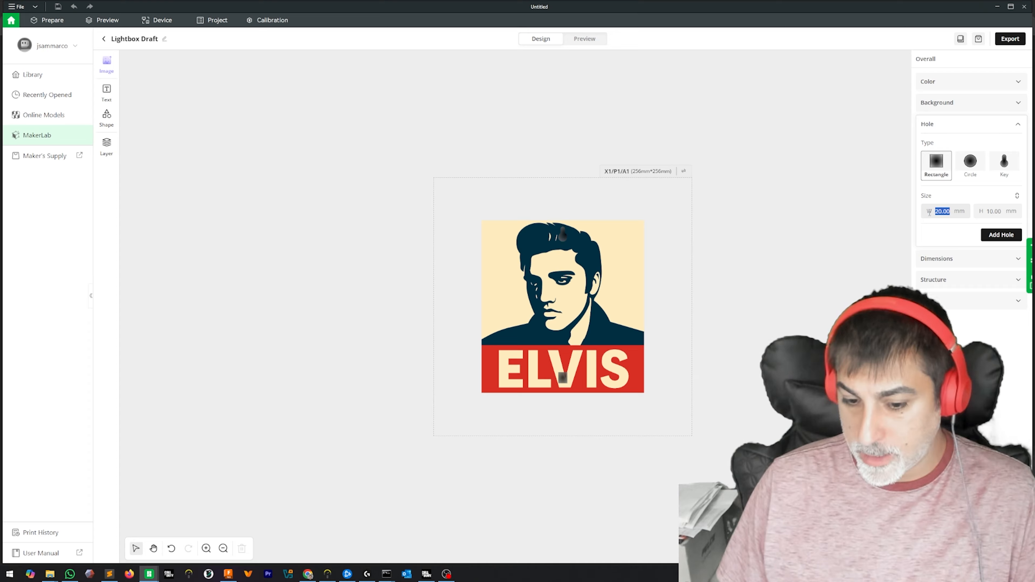
{"action": "type", "text": "19"}
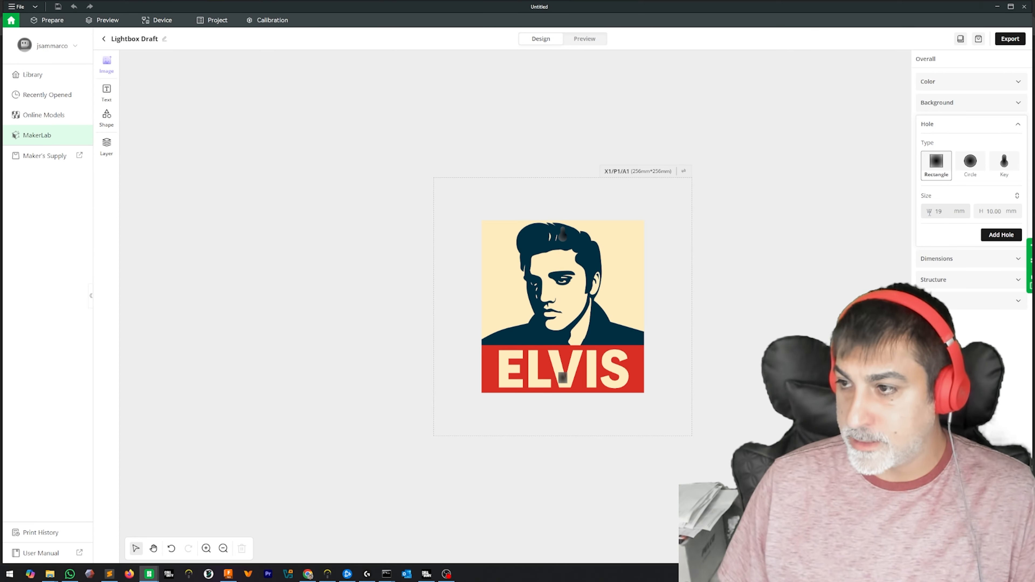
{"action": "key", "text": "BackSpace"}
{"action": "type", "text": "."}
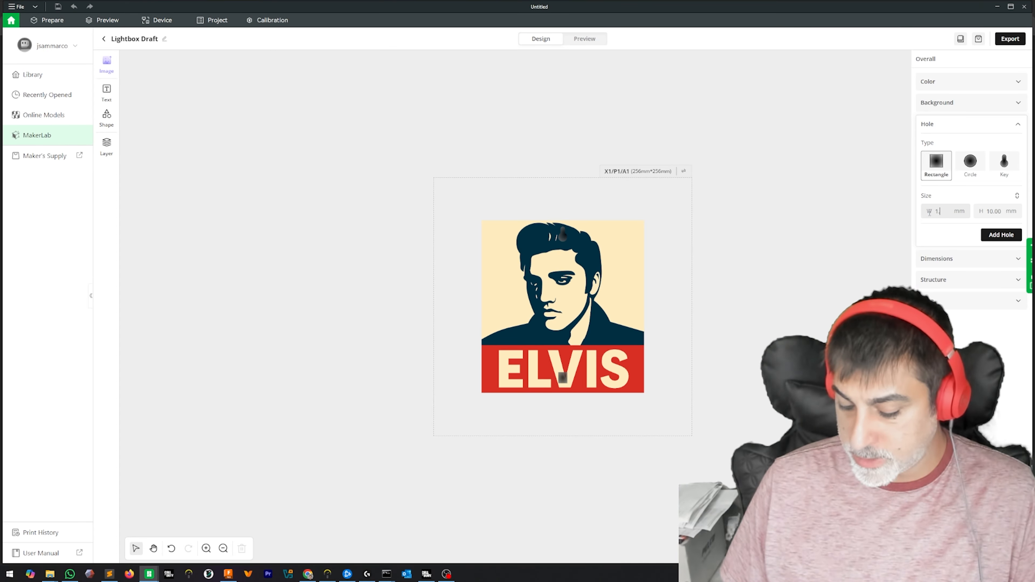
{"action": "type", "text": "4"}
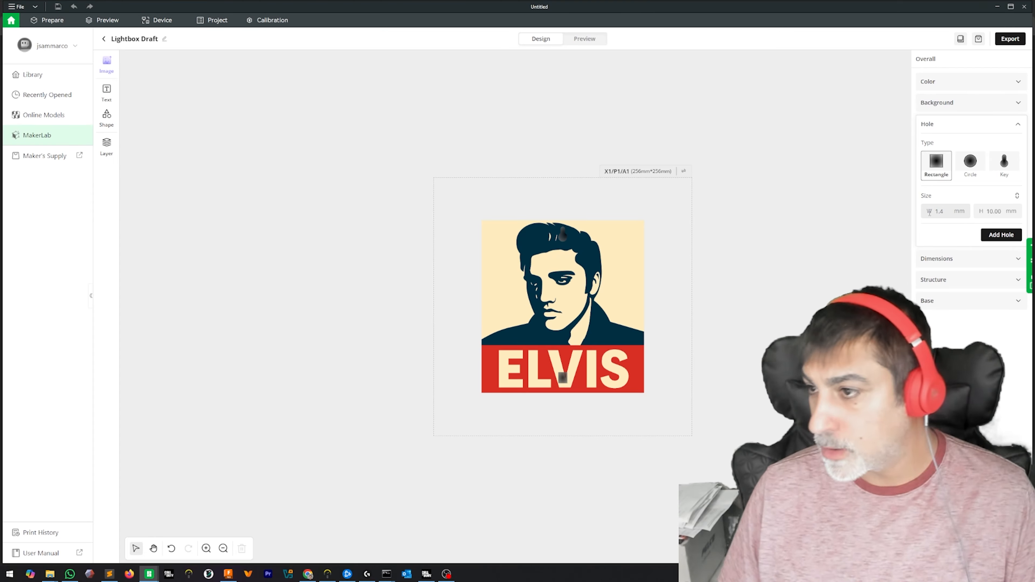
{"action": "left_click", "coordinate": [938, 212]}
{"action": "type", "text": "3"}
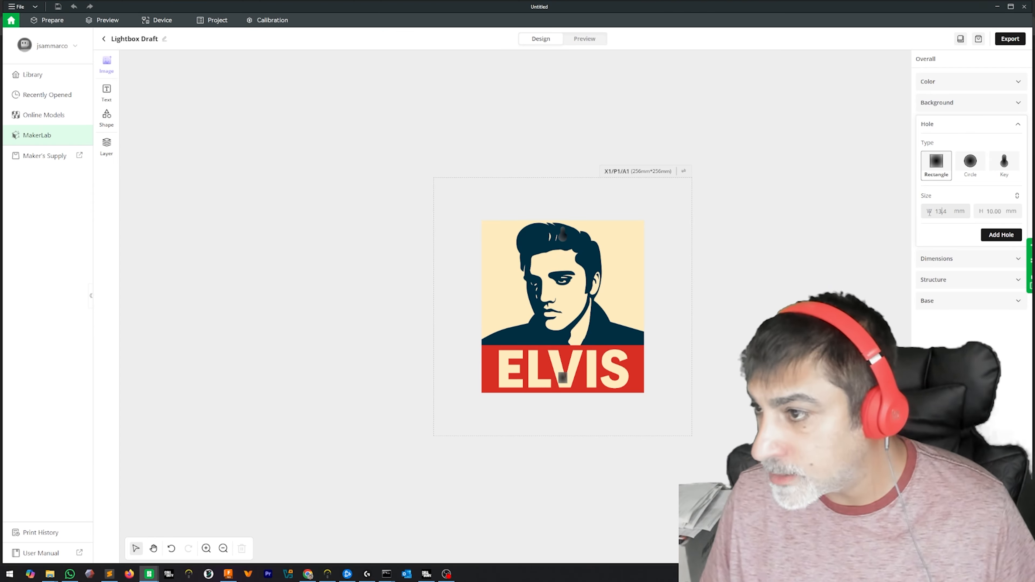
Set the rectangular hole's height to 19.4 mm, add it and place it near the poster's lower-right corner
{"action": "left_click_drag", "start_coordinate": [990, 211], "coordinate": [1007, 211]}
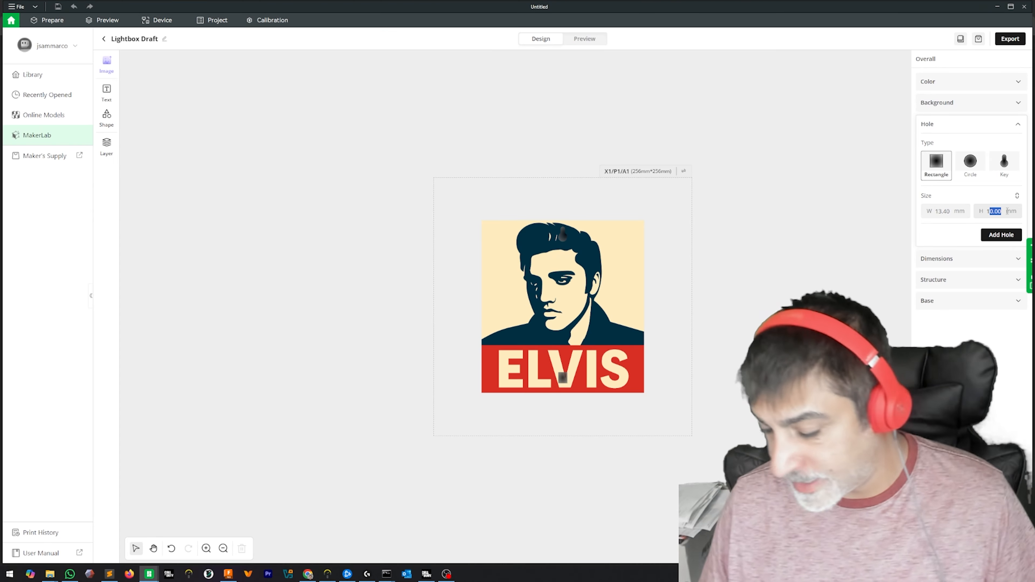
{"action": "type", "text": "9.4"}
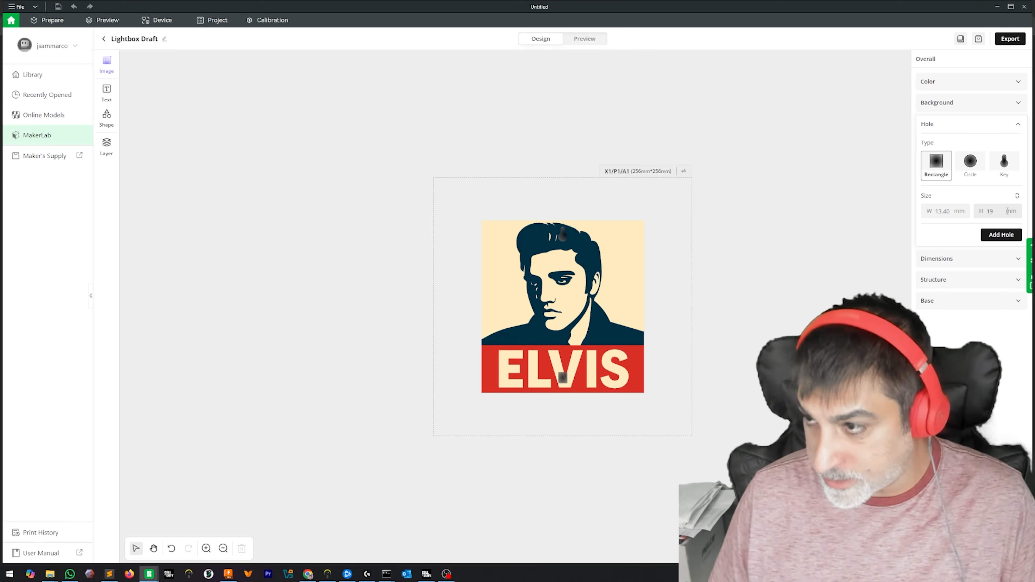
{"action": "left_click", "coordinate": [1001, 235]}
{"action": "left_click_drag", "start_coordinate": [563, 306], "coordinate": [626, 376]}
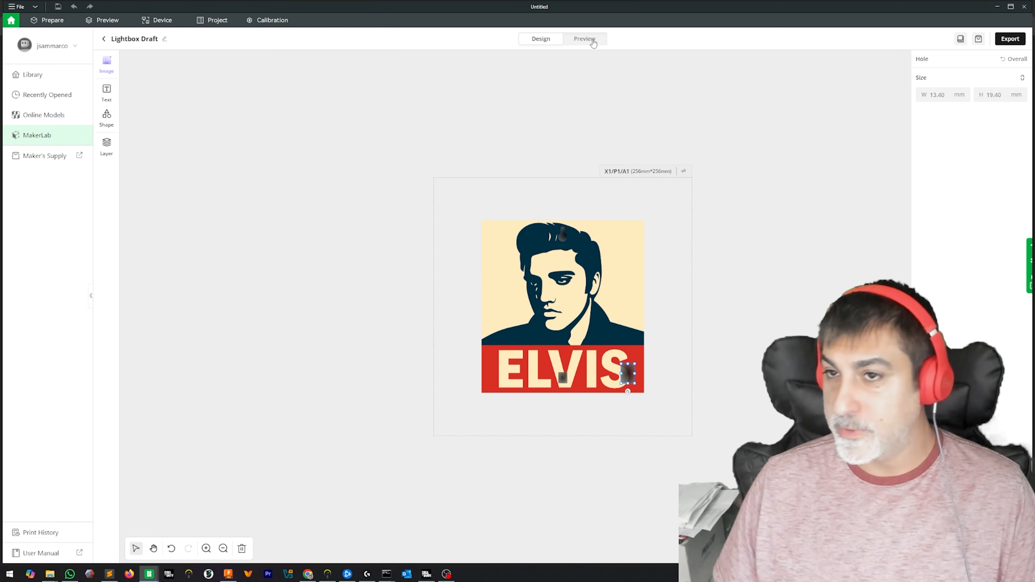
Check the lightbox's back in the preview and export the design for a P1S printer with a 0.4 nozzle
{"action": "left_click", "coordinate": [585, 39]}
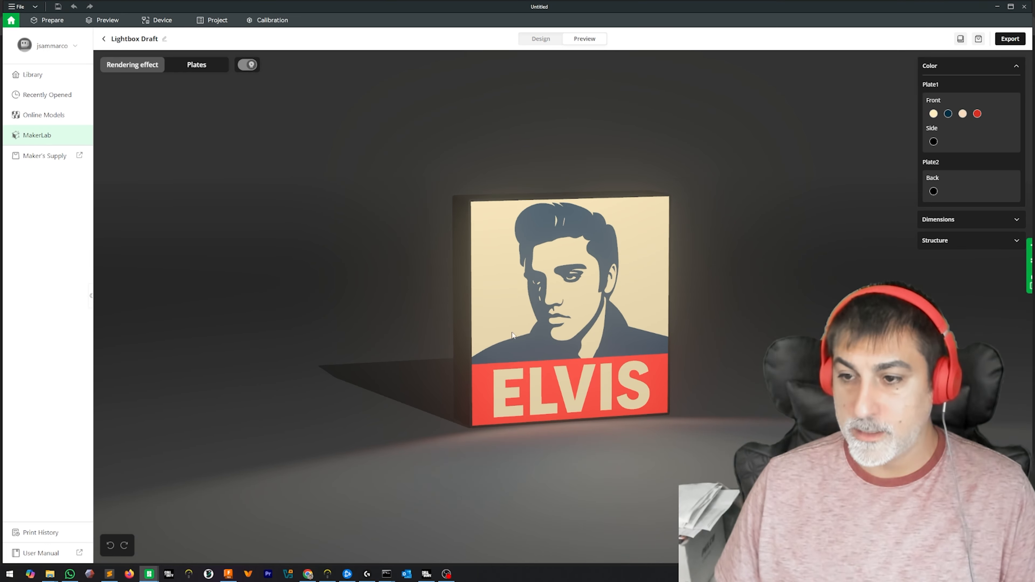
{"action": "left_click_drag", "start_coordinate": [715, 266], "coordinate": [487, 247]}
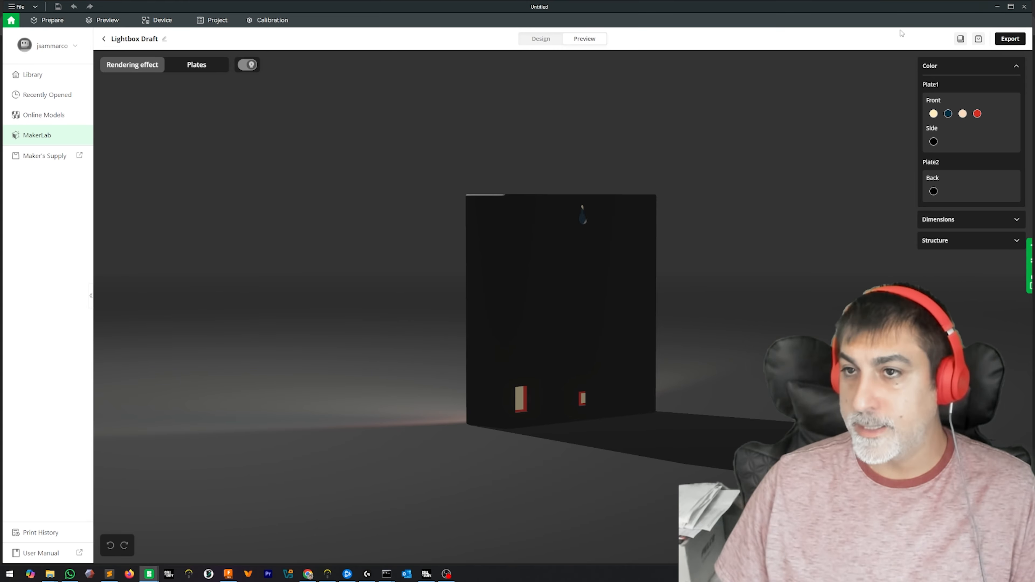
{"action": "left_click", "coordinate": [1015, 39]}
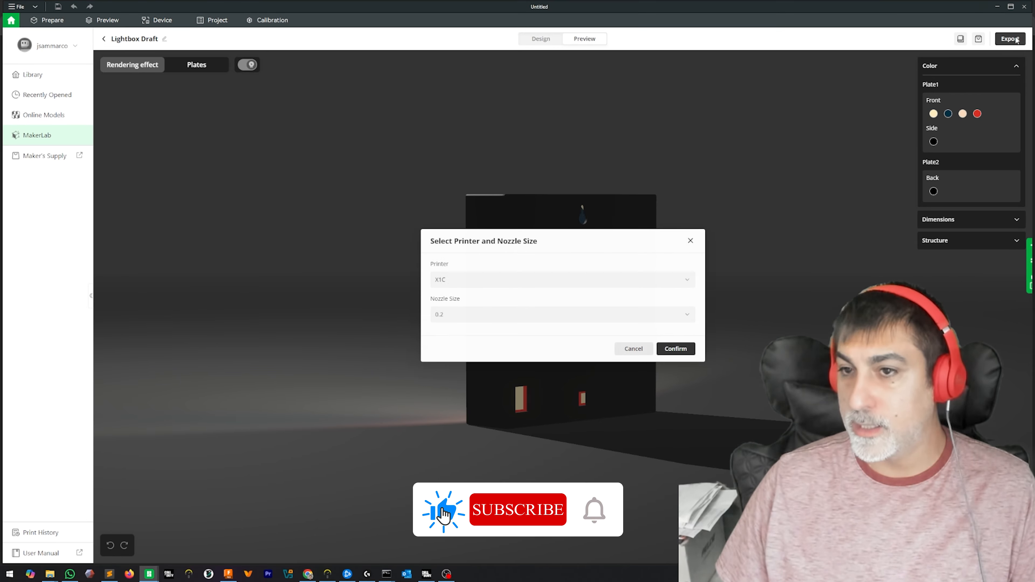
{"action": "left_click", "coordinate": [484, 282]}
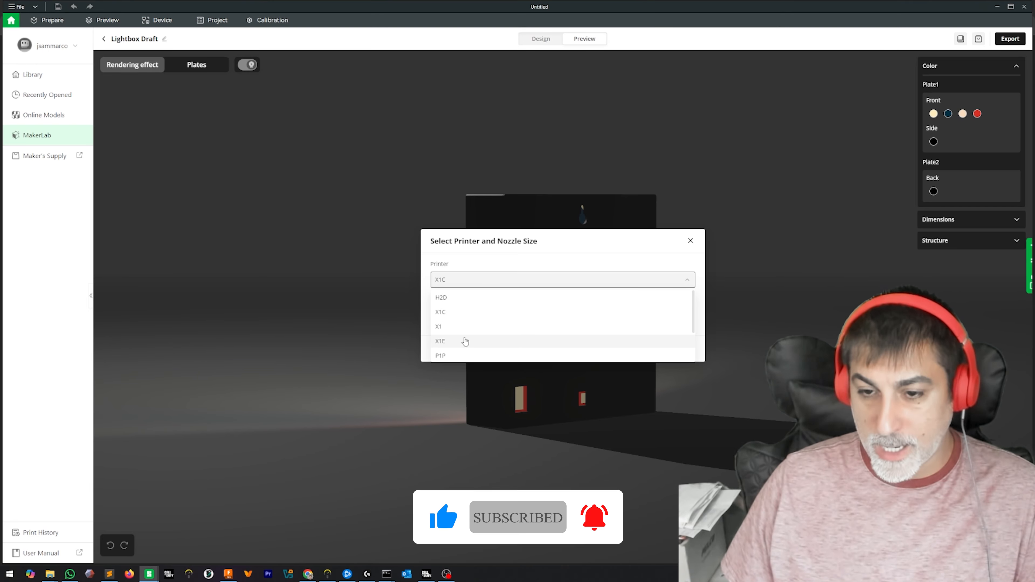
{"action": "scroll", "coordinate": [465, 343], "scroll_direction": "down", "scroll_amount": 3}
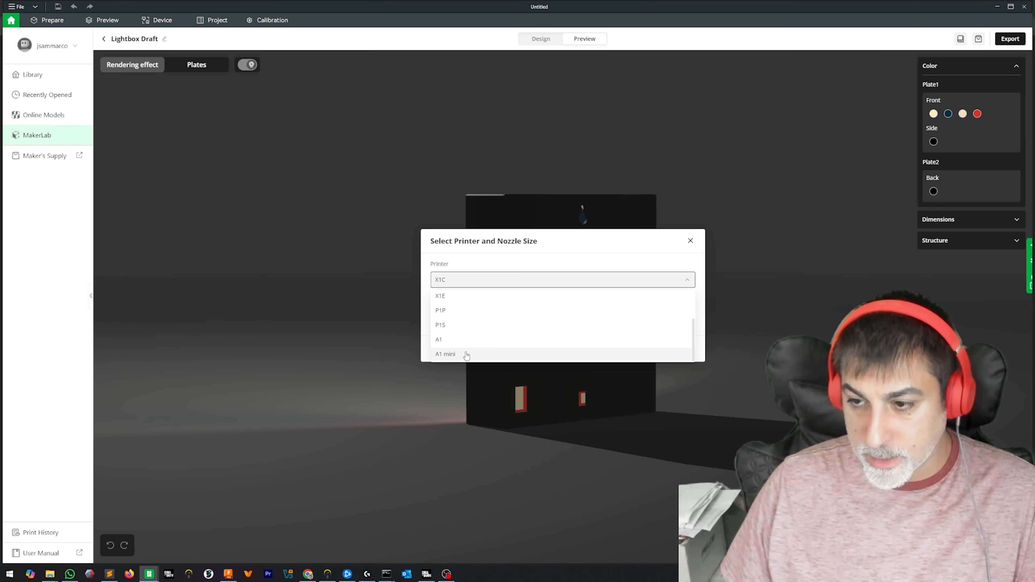
{"action": "left_click", "coordinate": [466, 326]}
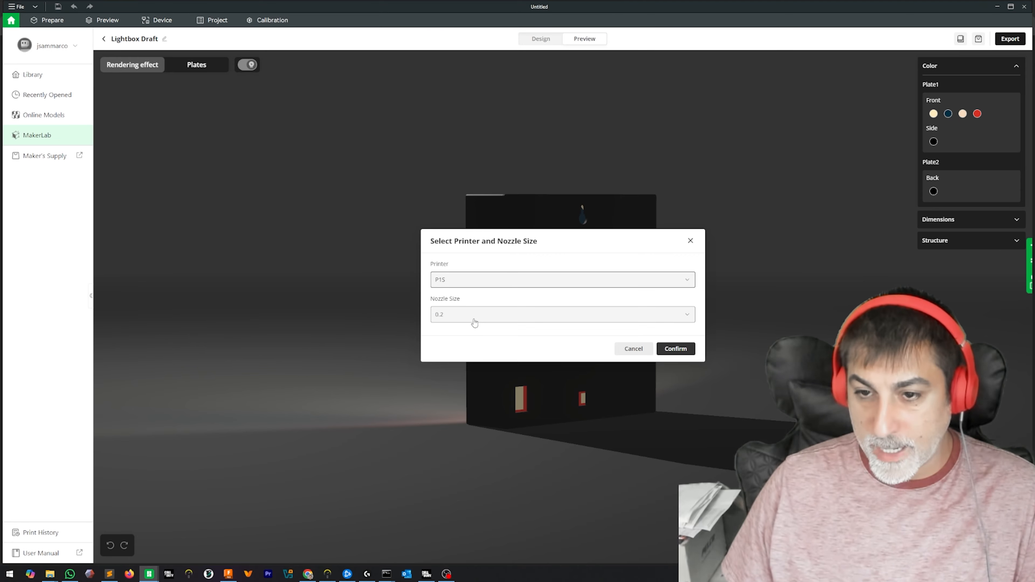
{"action": "left_click", "coordinate": [478, 319]}
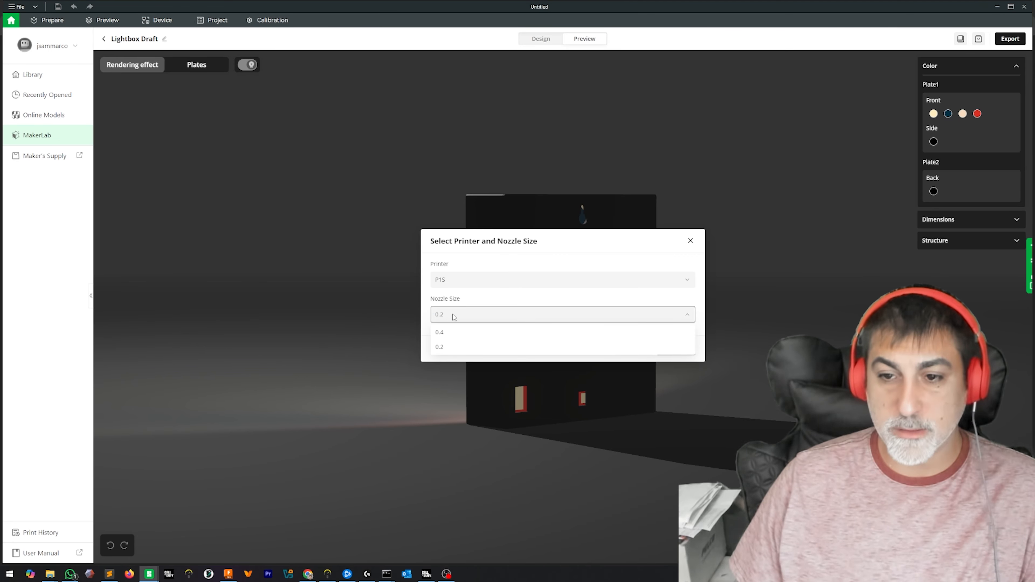
{"action": "left_click", "coordinate": [456, 333]}
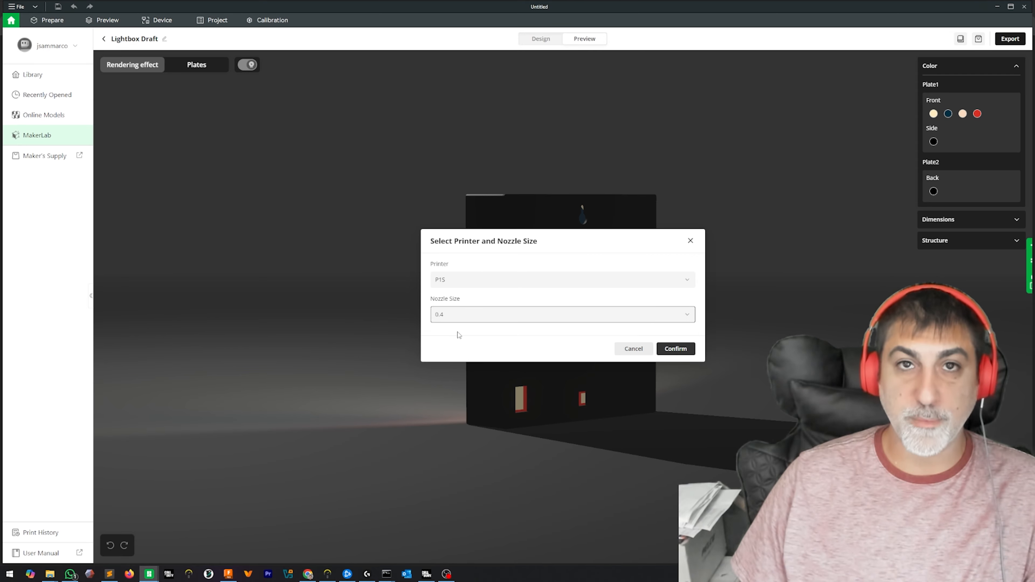
{"action": "left_click", "coordinate": [679, 349]}
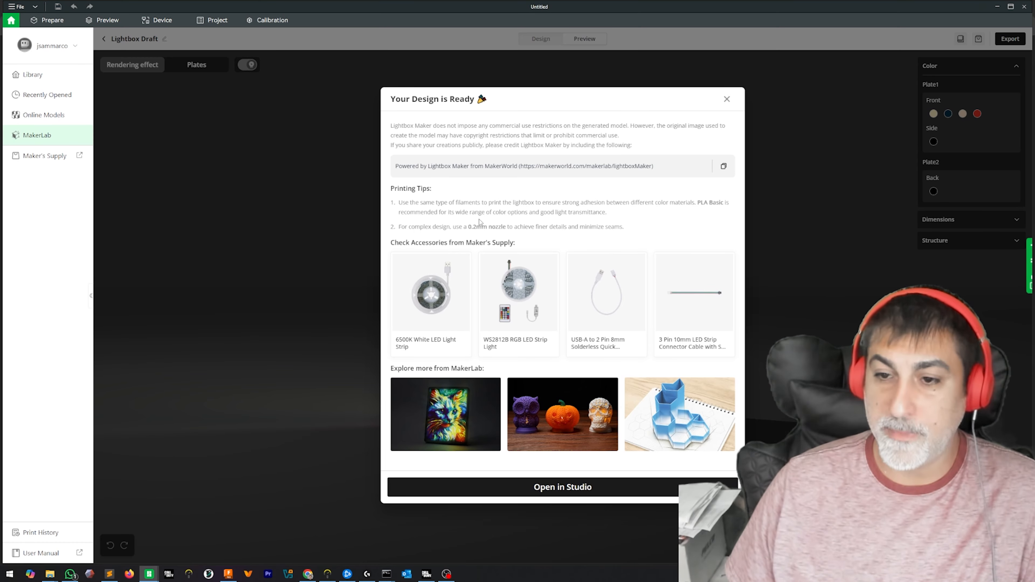
Open the exported design in Studio, postpone switching the printer model and inspect the lightbox parts on both plates
{"action": "left_click", "coordinate": [563, 493]}
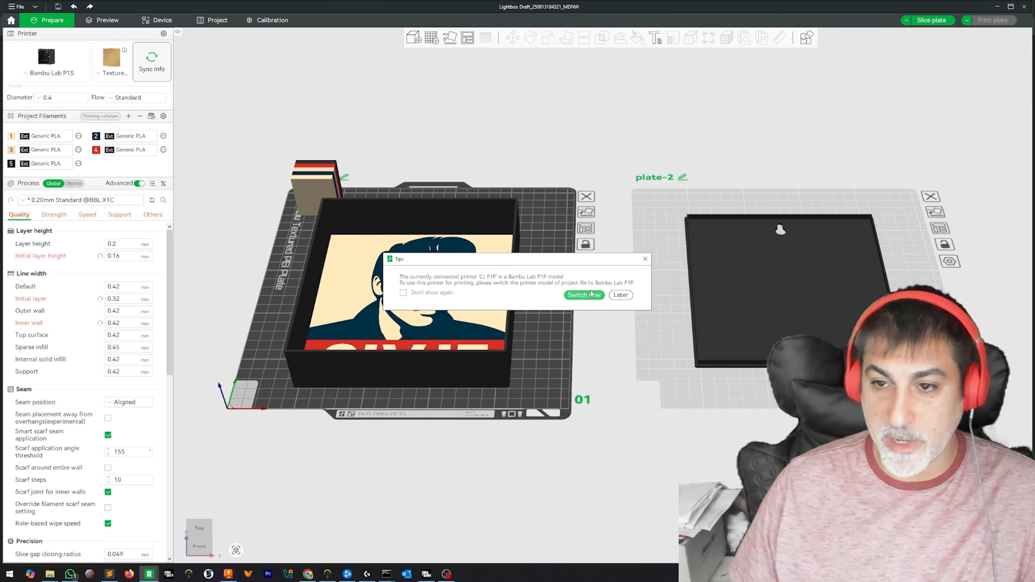
{"action": "left_click", "coordinate": [620, 295]}
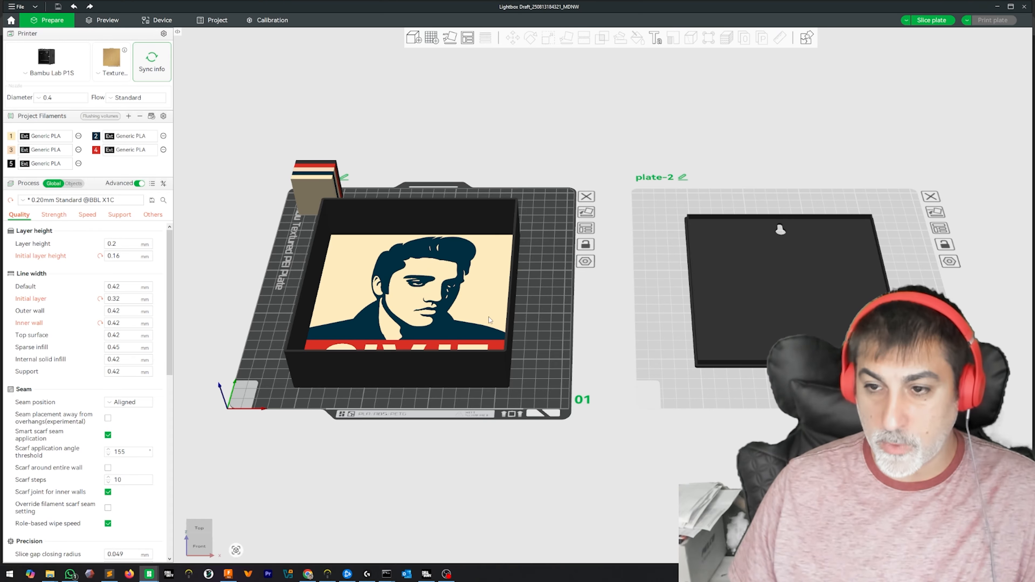
{"action": "left_click_drag", "start_coordinate": [537, 298], "coordinate": [542, 326]}
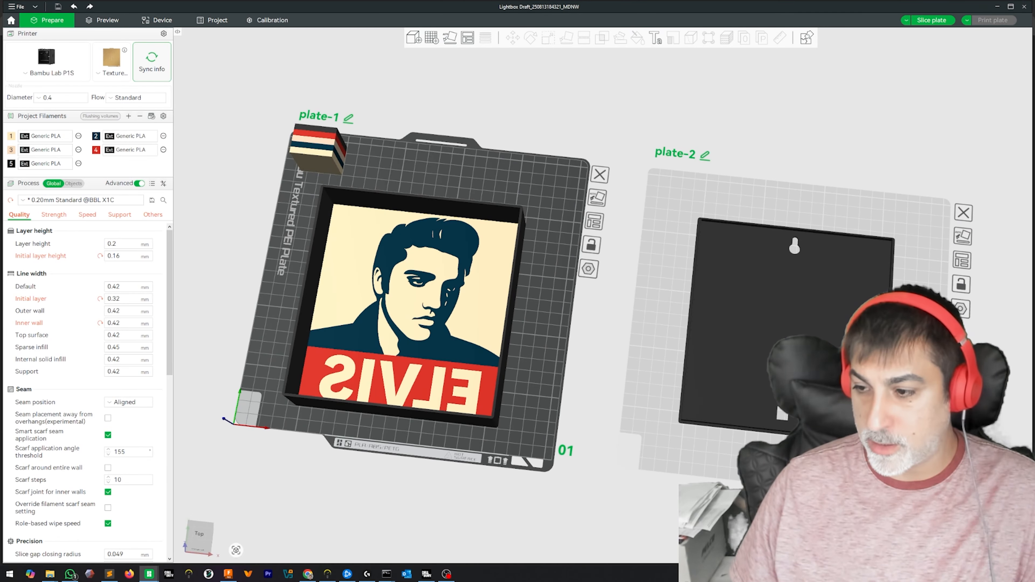
{"action": "left_click_drag", "start_coordinate": [796, 208], "coordinate": [739, 210]}
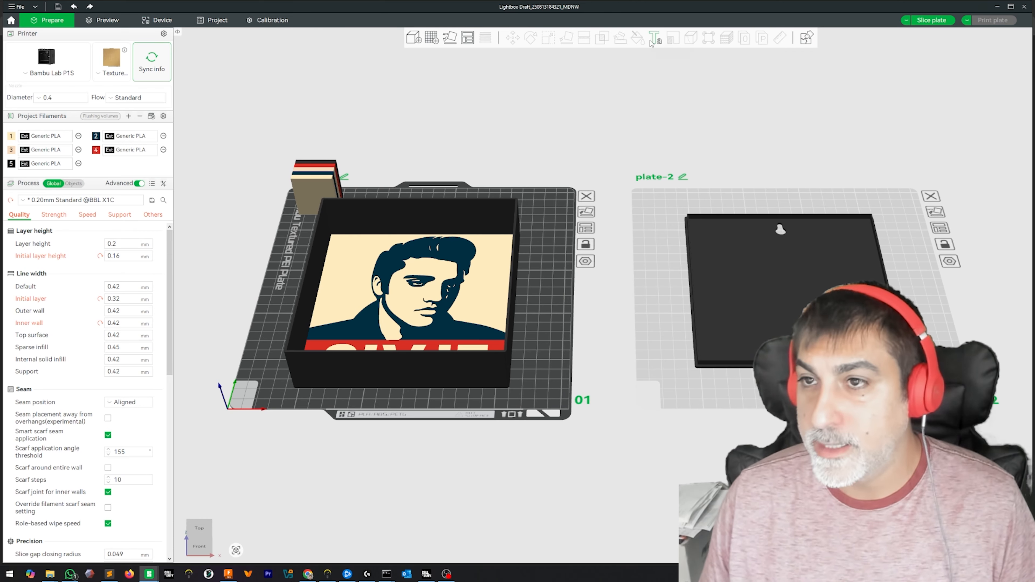
Add a cube primitive to plate 1 and position it against the middle of the lightbox's front wall
{"action": "right_click", "coordinate": [530, 261]}
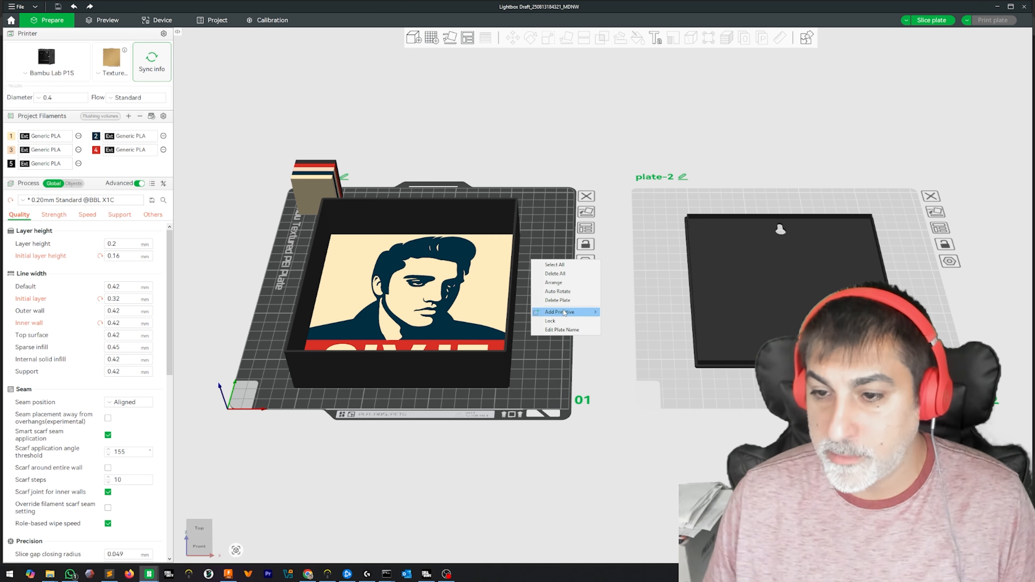
{"action": "mouse_move", "coordinate": [586, 312]}
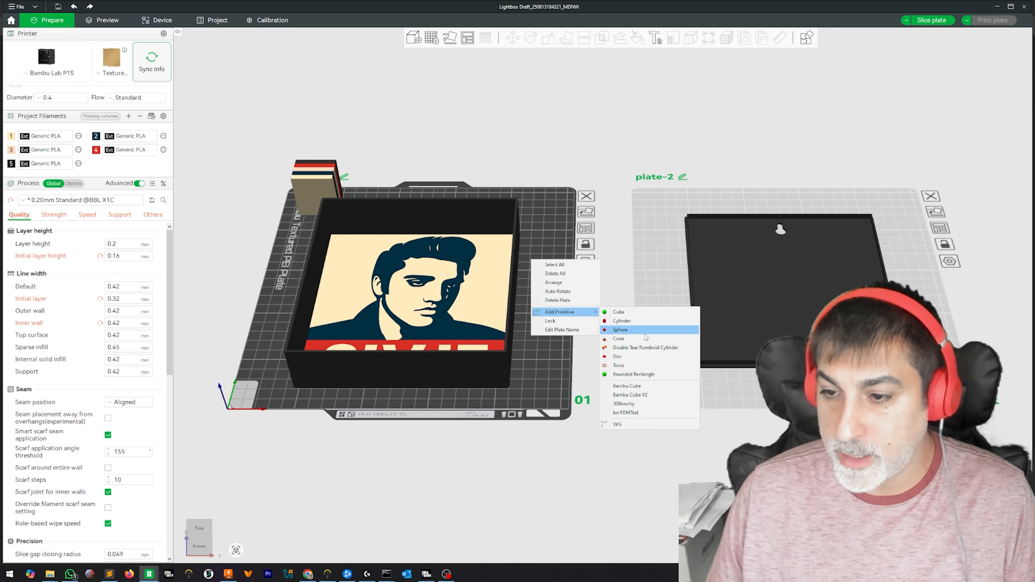
{"action": "left_click", "coordinate": [641, 316]}
{"action": "left_click_drag", "start_coordinate": [426, 199], "coordinate": [394, 363]}
{"action": "left_click_drag", "start_coordinate": [441, 388], "coordinate": [441, 368]}
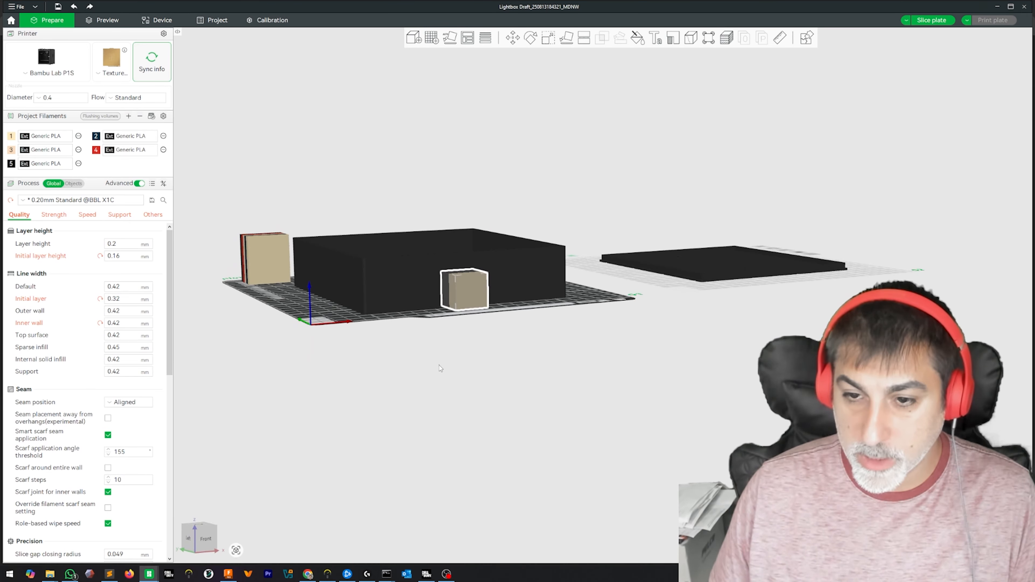
{"action": "scroll", "coordinate": [476, 298], "scroll_direction": "up", "scroll_amount": 6}
{"action": "right_click_drag", "start_coordinate": [432, 314], "coordinate": [590, 405]}
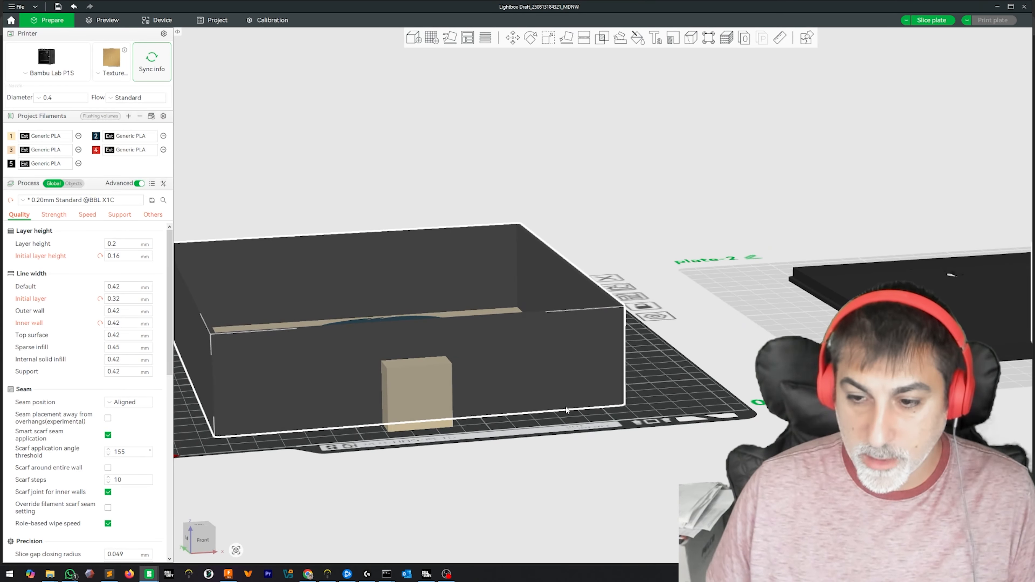
{"action": "left_click_drag", "start_coordinate": [566, 407], "coordinate": [727, 322]}
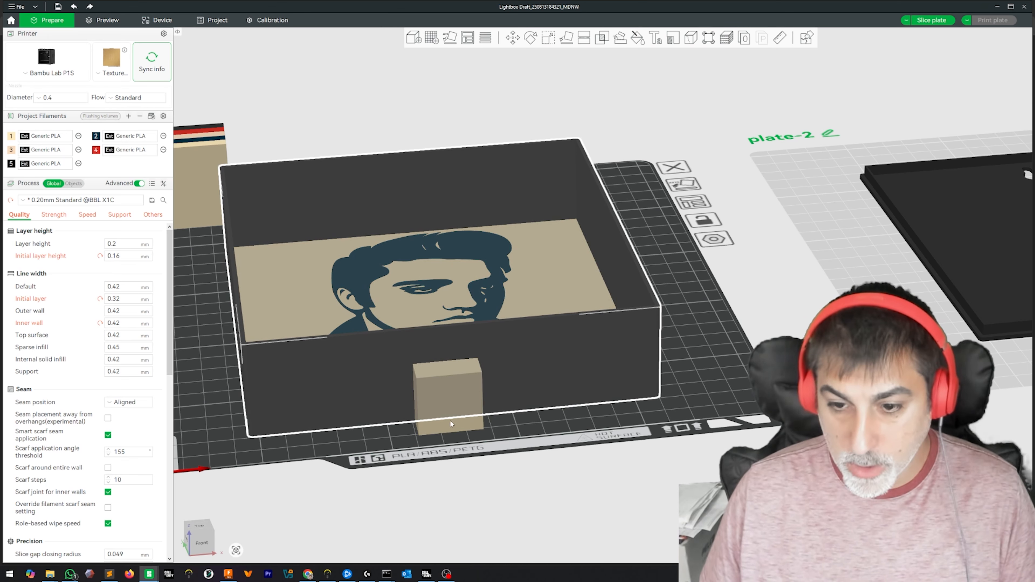
Select the cube at the front wall and undo the last adjustments
{"action": "left_click", "coordinate": [446, 430]}
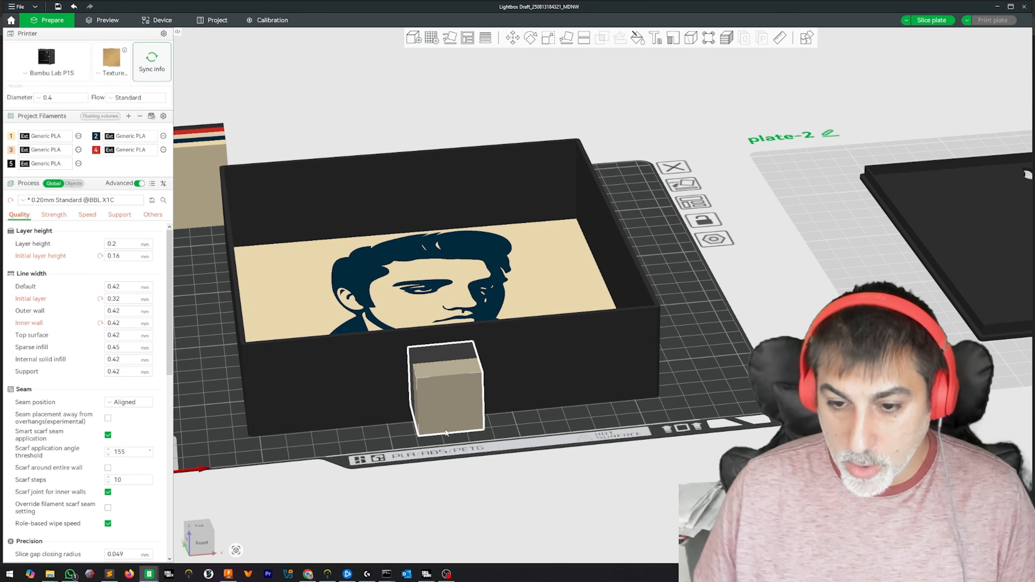
{"action": "key", "text": "ctrl+z"}
{"action": "key", "text": "ctrl+z"}
{"action": "key", "text": "ctrl+z"}
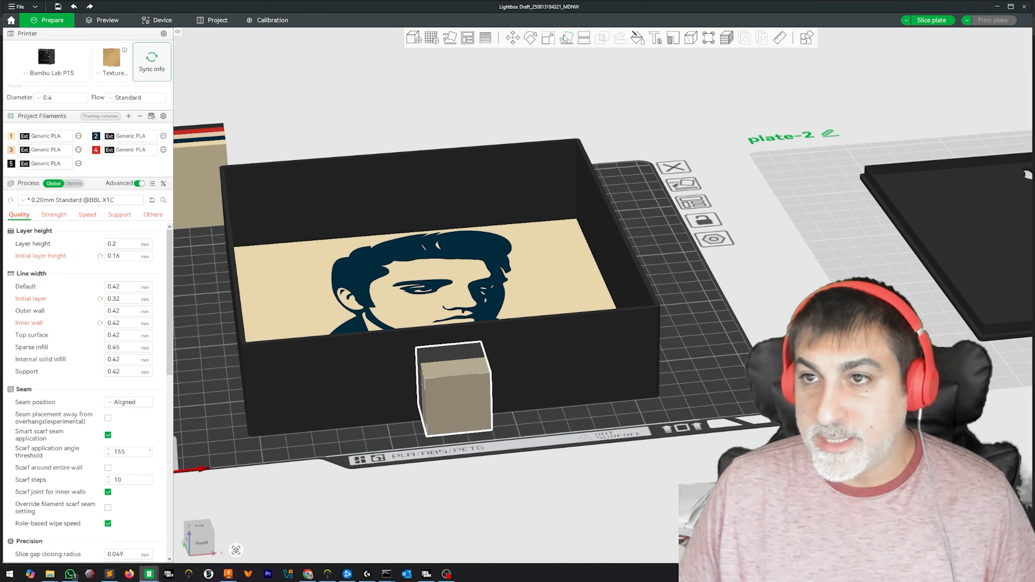
Resize the cube to 9 mm in X and 11 mm in Z with uniform scale turned off
{"action": "left_click", "coordinate": [549, 38]}
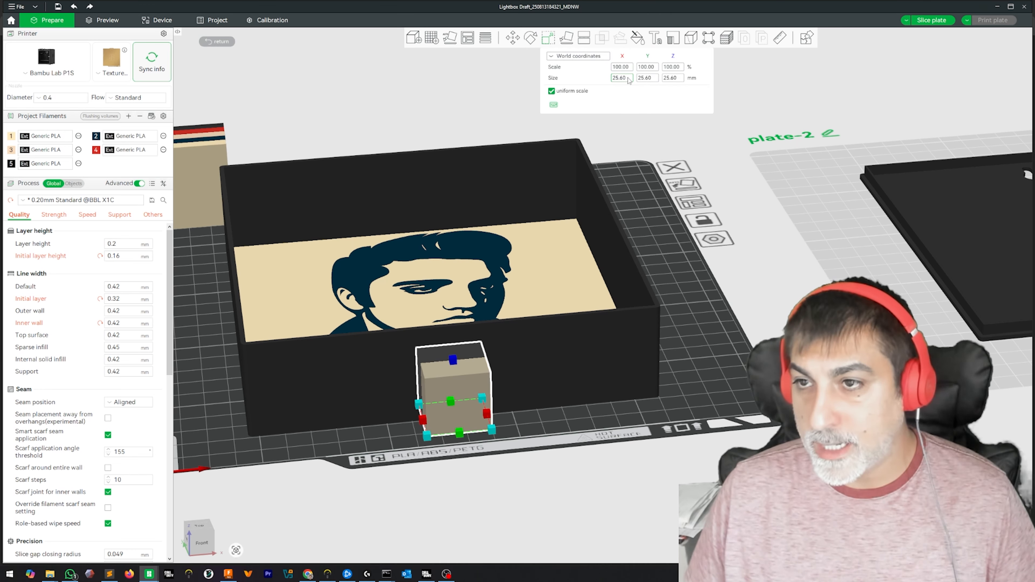
{"action": "left_click", "coordinate": [620, 78]}
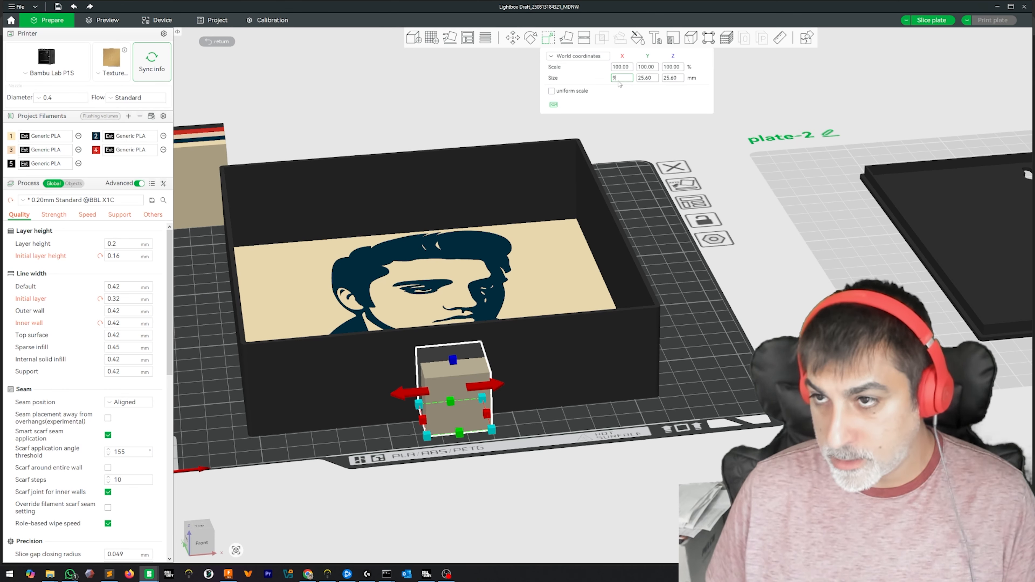
{"action": "type", "text": "9"}
{"action": "key", "text": "Tab"}
{"action": "key", "text": "Tab"}
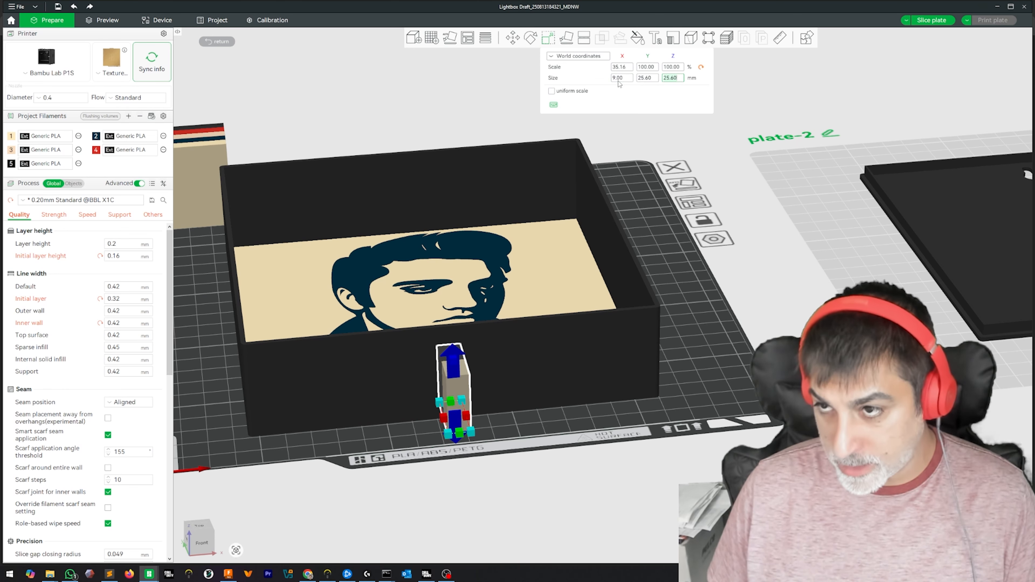
{"action": "key", "text": "Tab"}
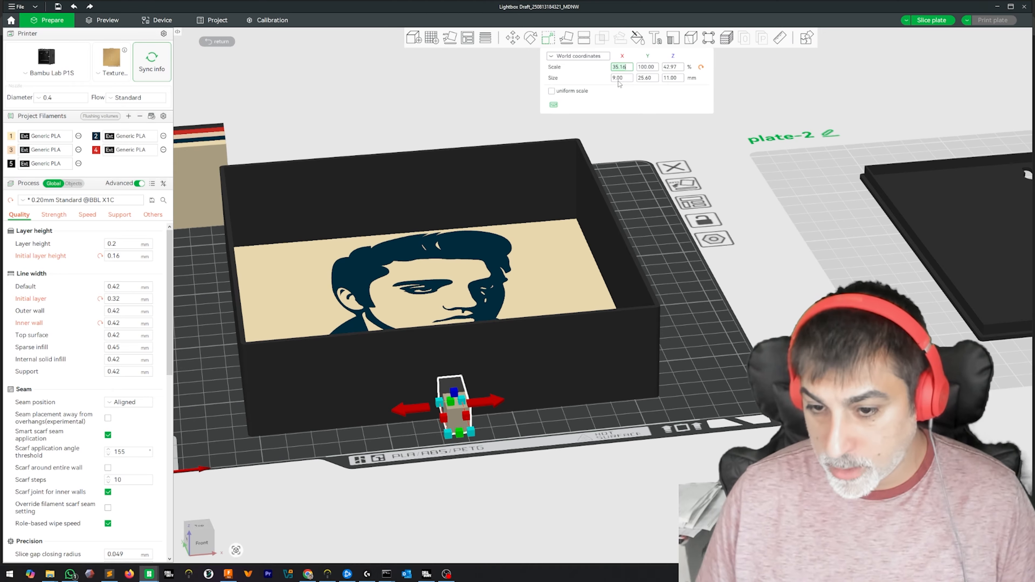
{"action": "left_click_drag", "start_coordinate": [648, 170], "coordinate": [481, 344]}
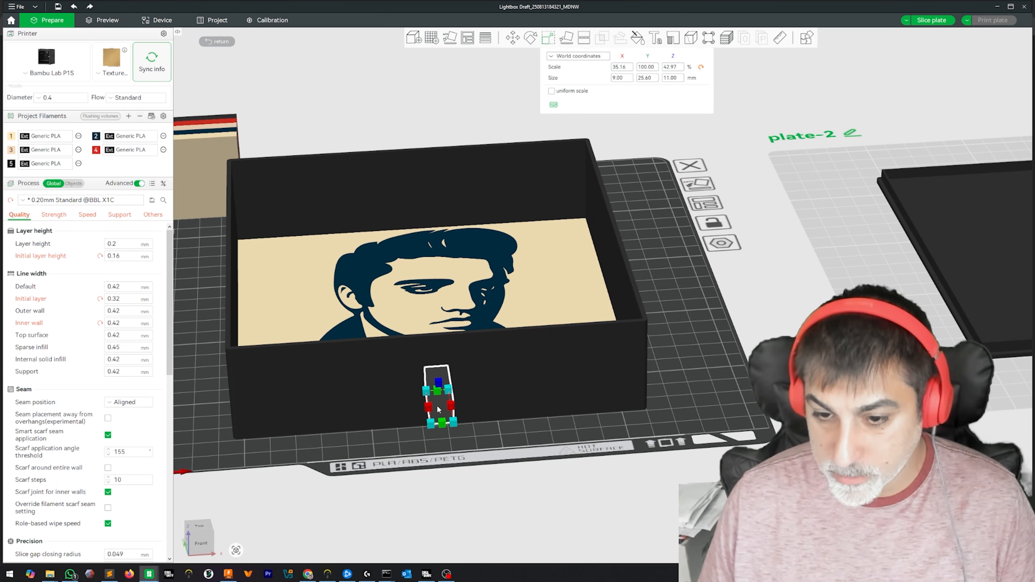
{"action": "left_click_drag", "start_coordinate": [452, 456], "coordinate": [495, 432]}
{"action": "key", "text": "1"}
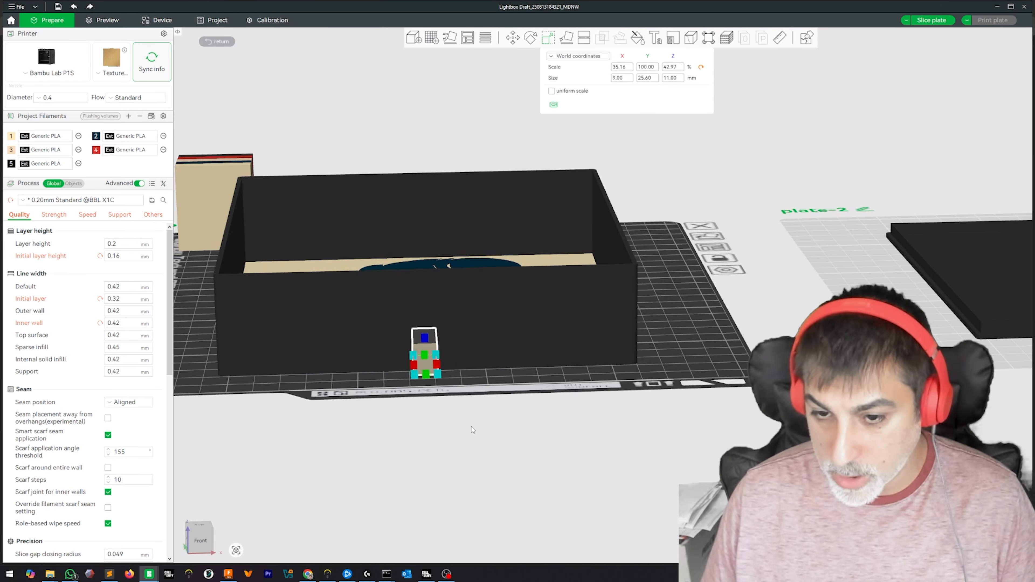
{"action": "left_click_drag", "start_coordinate": [454, 393], "coordinate": [462, 398]}
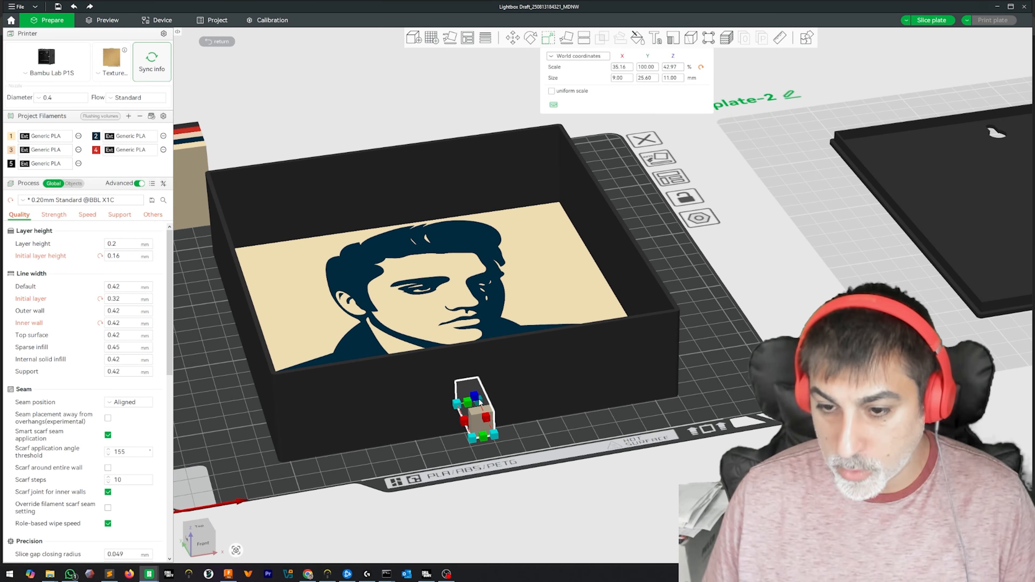
{"action": "key", "text": "Escape"}
Try to raise the resized cube above the plate at the lightbox's front wall with the Move tool
{"action": "scroll", "coordinate": [527, 431], "scroll_direction": "up", "scroll_amount": 3}
{"action": "scroll", "coordinate": [608, 371], "scroll_direction": "up", "scroll_amount": 3}
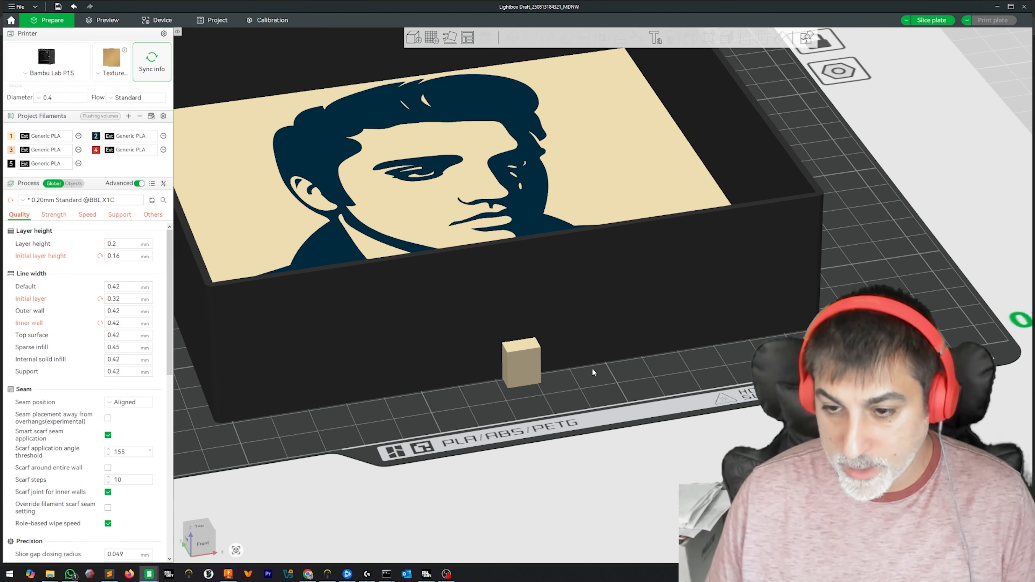
{"action": "left_click", "coordinate": [514, 38]}
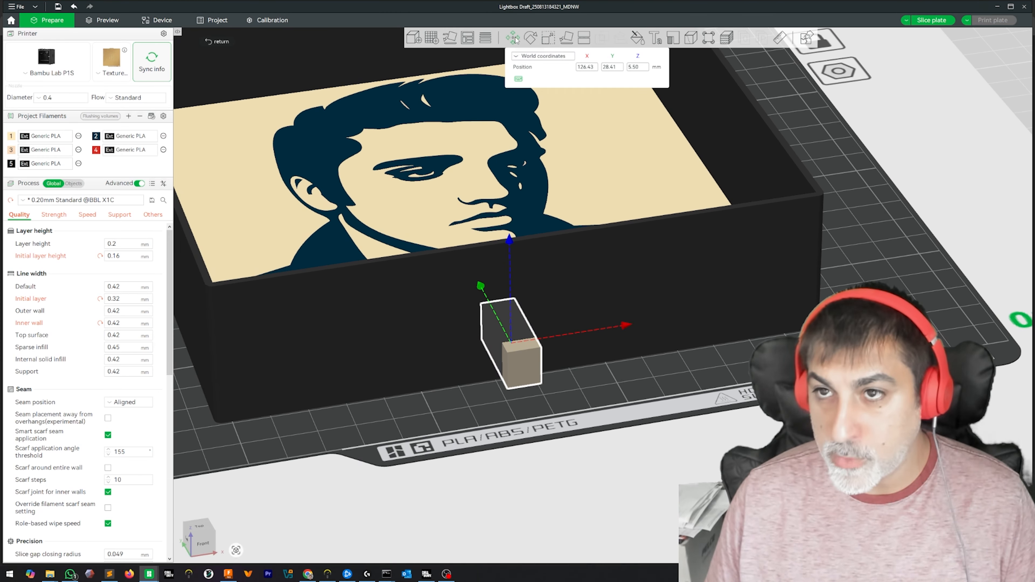
{"action": "left_click_drag", "start_coordinate": [512, 240], "coordinate": [508, 202]}
{"action": "mouse_move", "coordinate": [627, 397]}
{"action": "left_mouse_down"}
{"action": "mouse_move", "coordinate": [607, 386]}
{"action": "mouse_move", "coordinate": [630, 393]}
{"action": "left_mouse_up"}
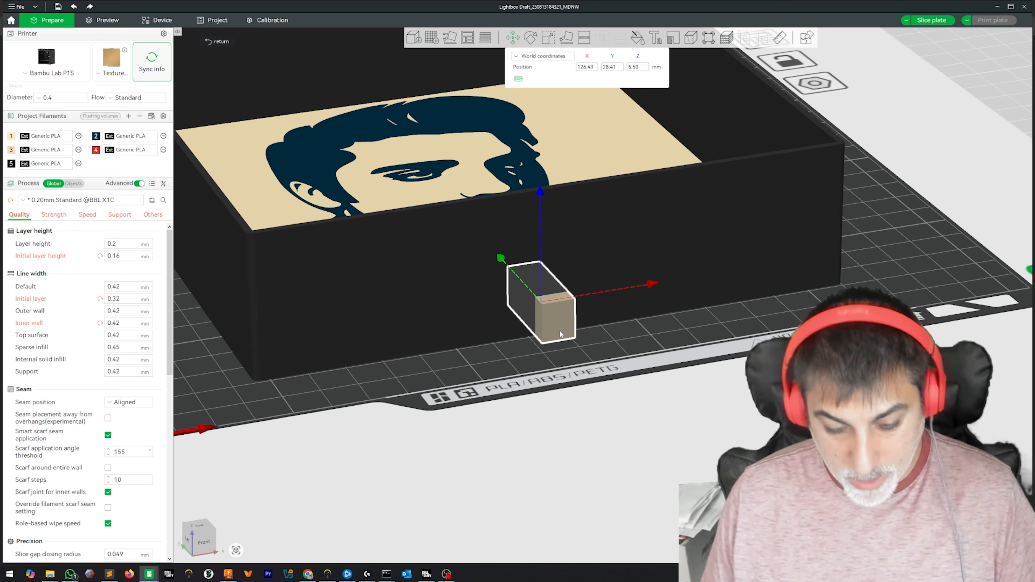
Paste a copy of the cube in front of the original and undo the accidental move of the lightbox
{"action": "key", "text": "ctrl+v"}
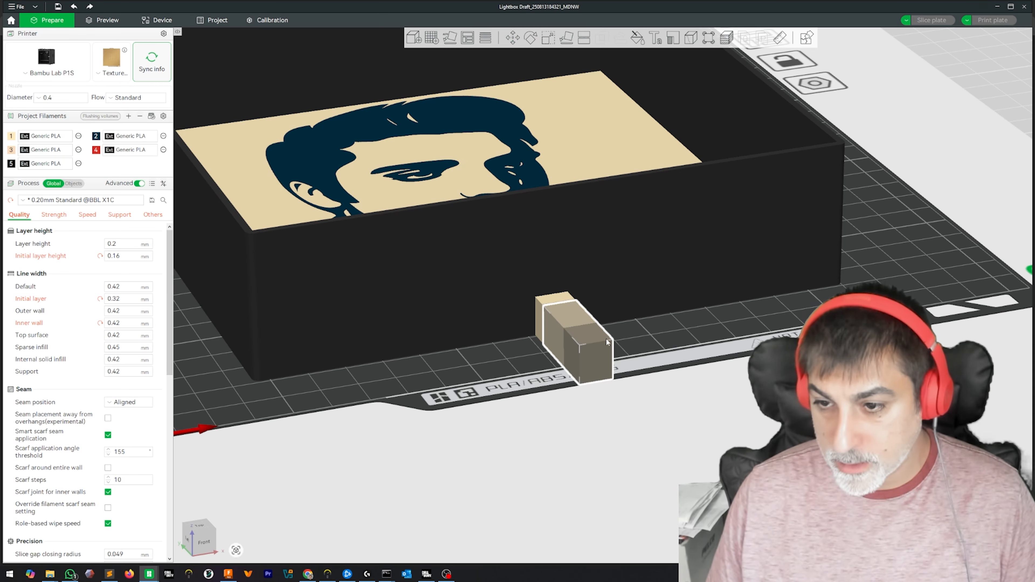
{"action": "left_click", "coordinate": [513, 37]}
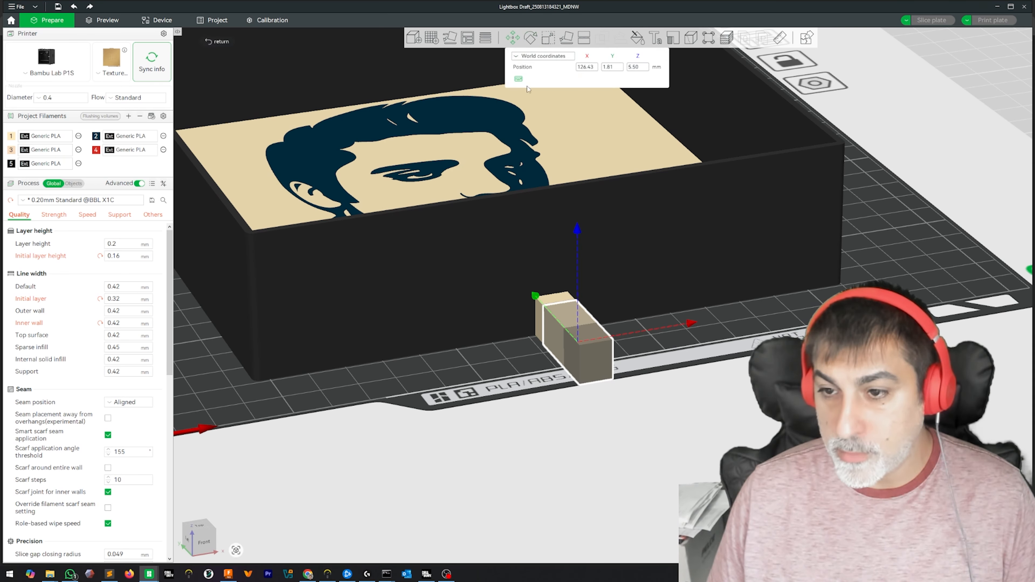
{"action": "left_click_drag", "start_coordinate": [580, 229], "coordinate": [548, 177]}
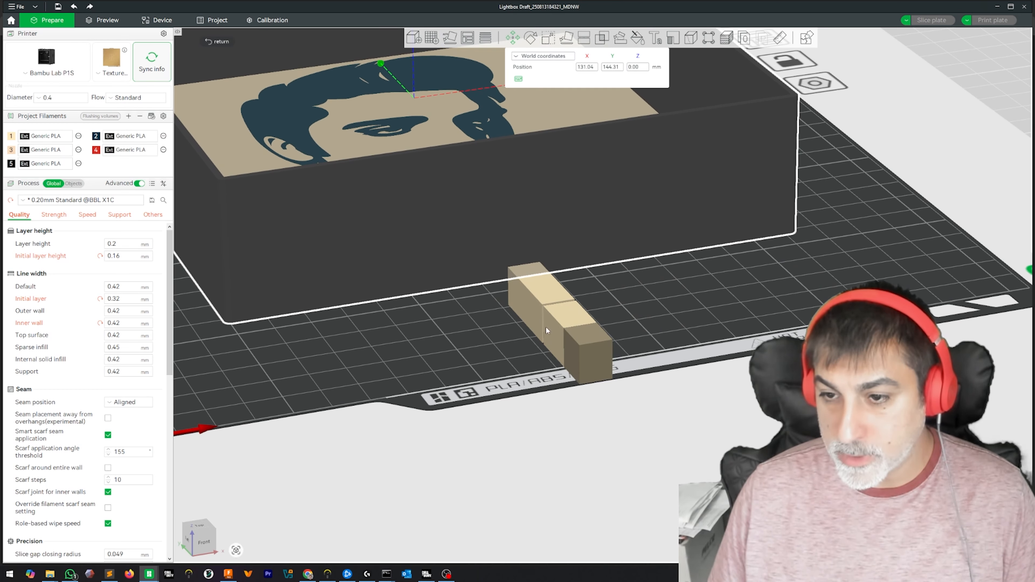
{"action": "left_click", "coordinate": [571, 342]}
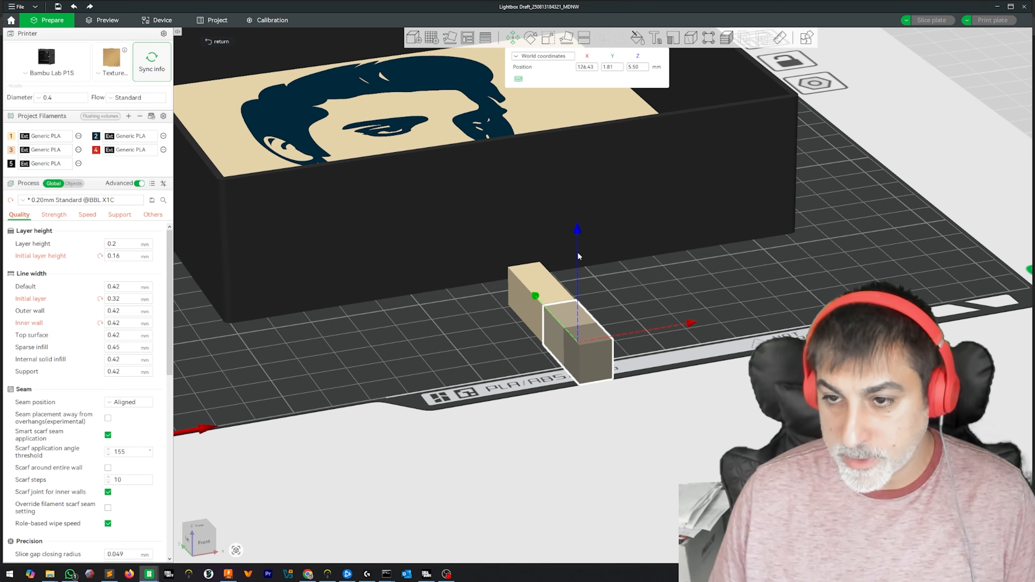
{"action": "key", "text": "ctrl+z"}
{"action": "key", "text": "ctrl+z"}
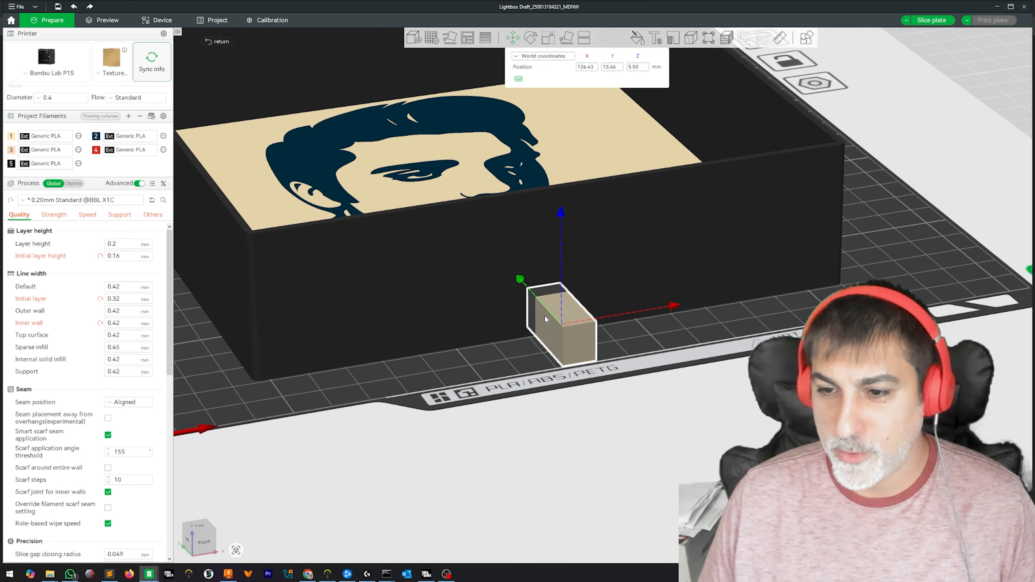
Move the cube copy sideways along the front wall to X 141.75 mm
{"action": "left_click_drag", "start_coordinate": [675, 326], "coordinate": [639, 331]}
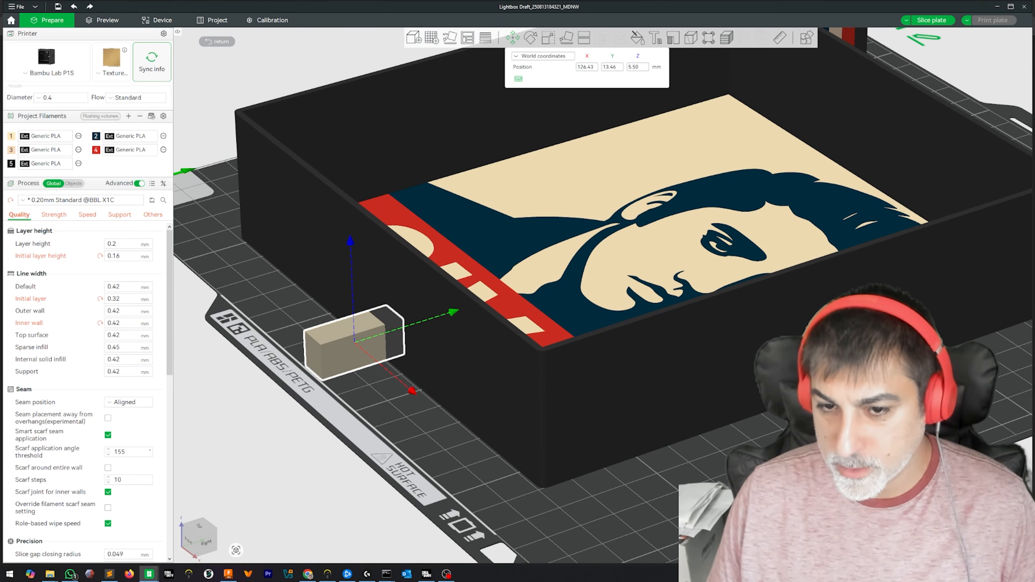
{"action": "left_click_drag", "start_coordinate": [412, 392], "coordinate": [478, 443]}
{"action": "key", "text": "ctrl+z"}
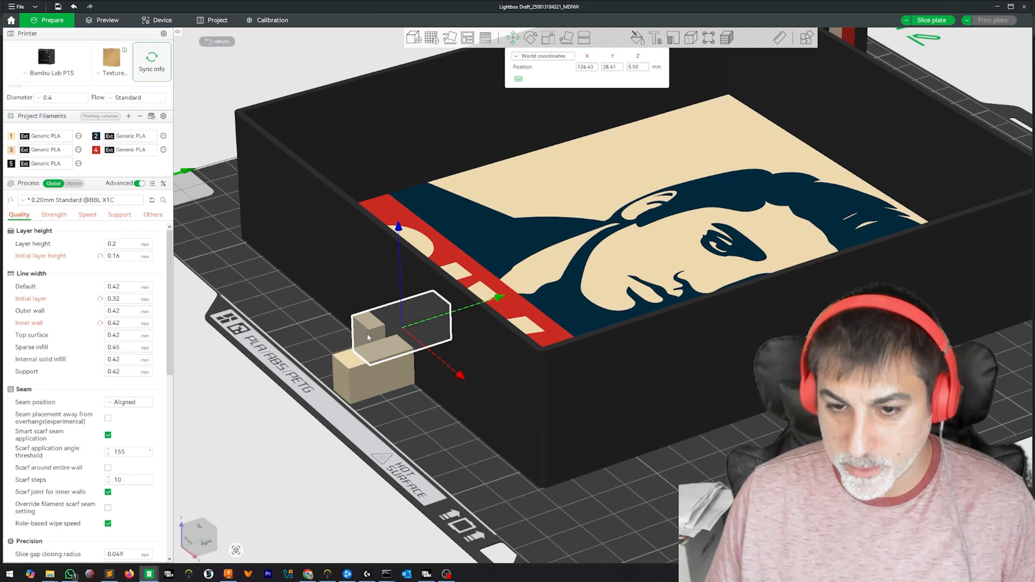
{"action": "key", "text": "ctrl+y"}
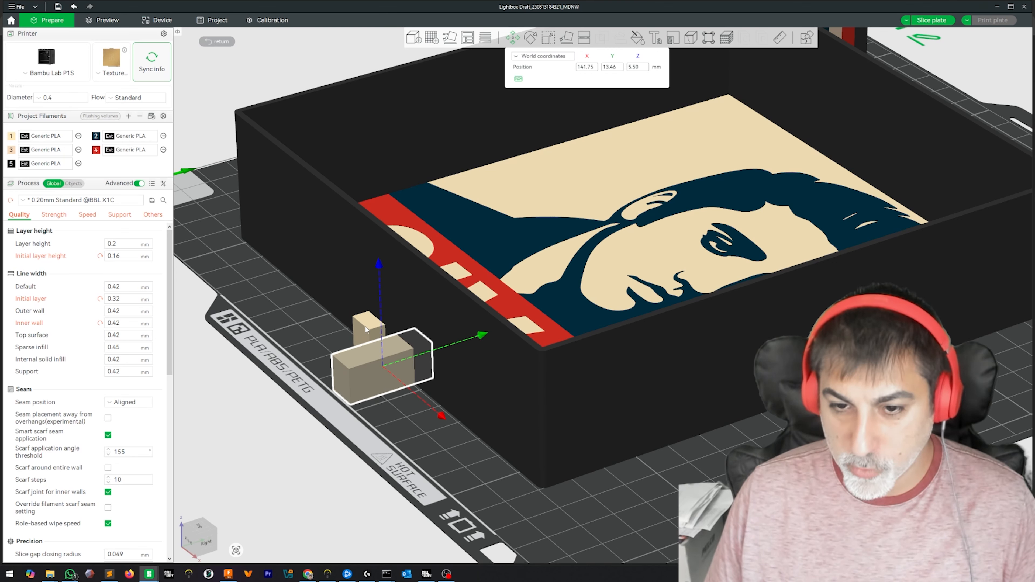
{"action": "key", "text": "ctrl+z"}
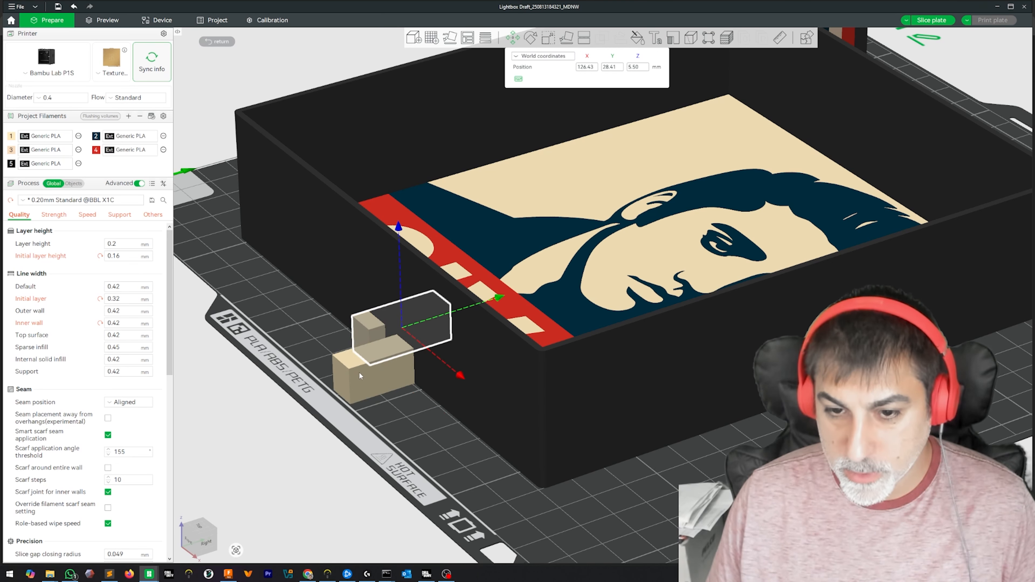
{"action": "left_click_drag", "start_coordinate": [386, 412], "coordinate": [397, 421]}
{"action": "key", "text": "Escape"}
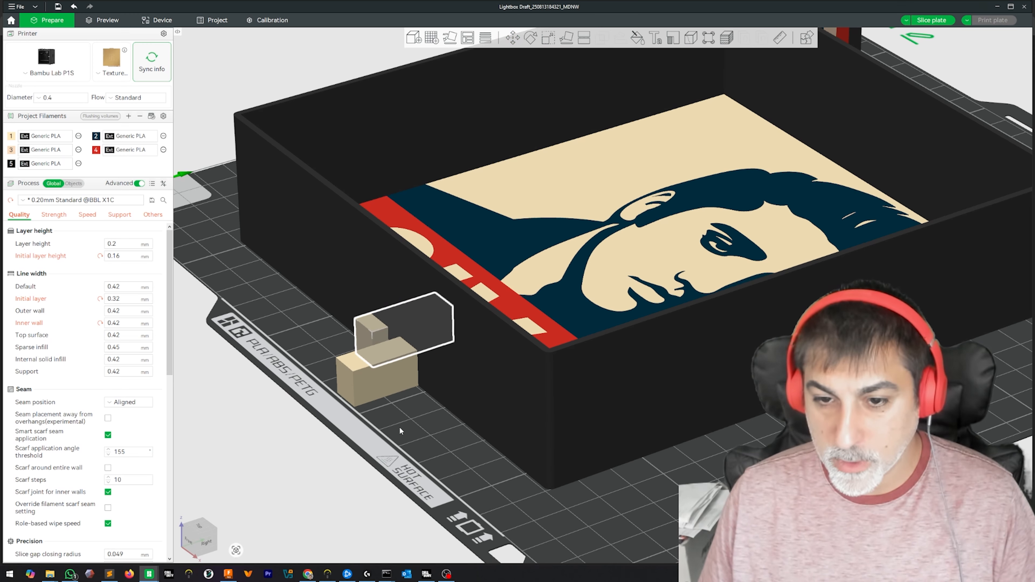
Select both cubes at the front wall and merge them into one assembly
{"action": "left_click", "coordinate": [397, 422]}
{"action": "left_click", "coordinate": [352, 375]}
{"action": "left_click", "coordinate": [365, 329]}
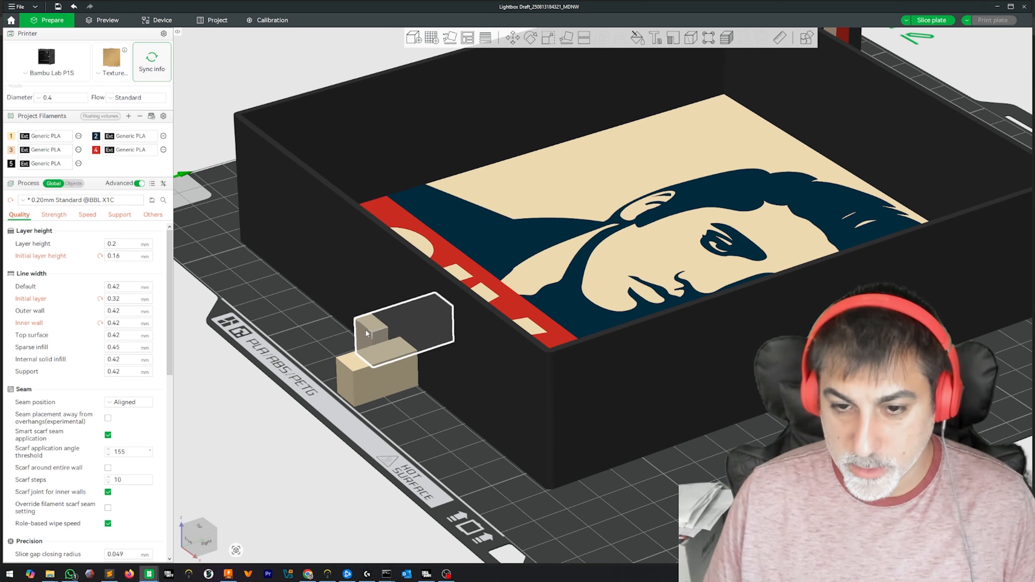
{"action": "left_click", "coordinate": [356, 369], "text": "shift"}
{"action": "right_click", "coordinate": [356, 367]}
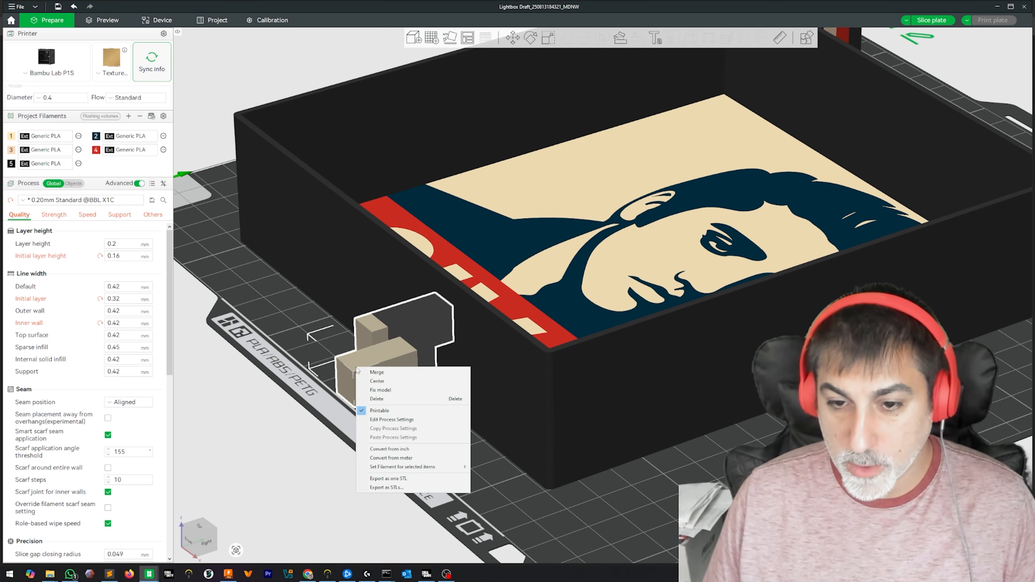
{"action": "left_click", "coordinate": [383, 375]}
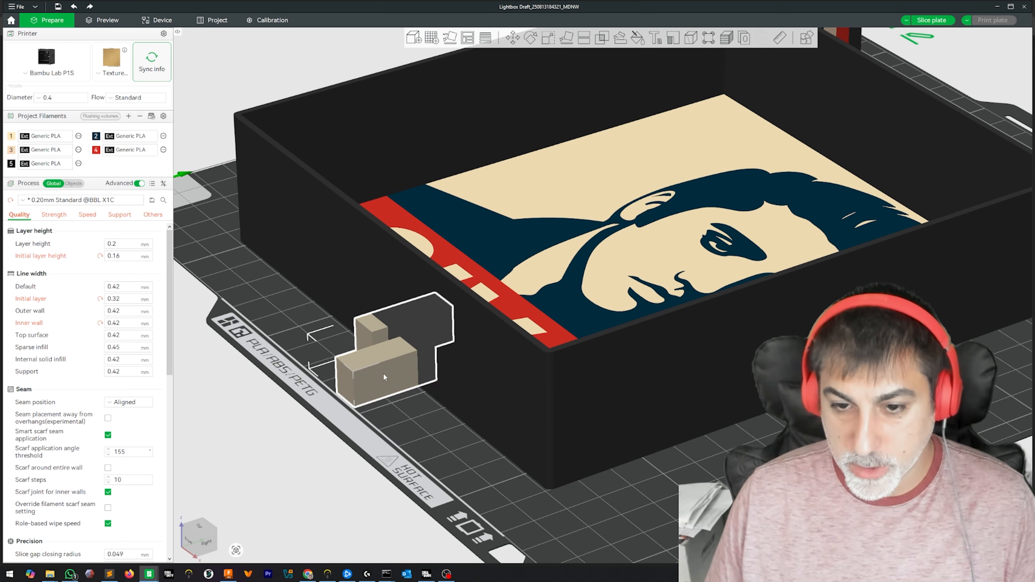
{"action": "right_click", "coordinate": [384, 373]}
{"action": "left_click", "coordinate": [429, 420]}
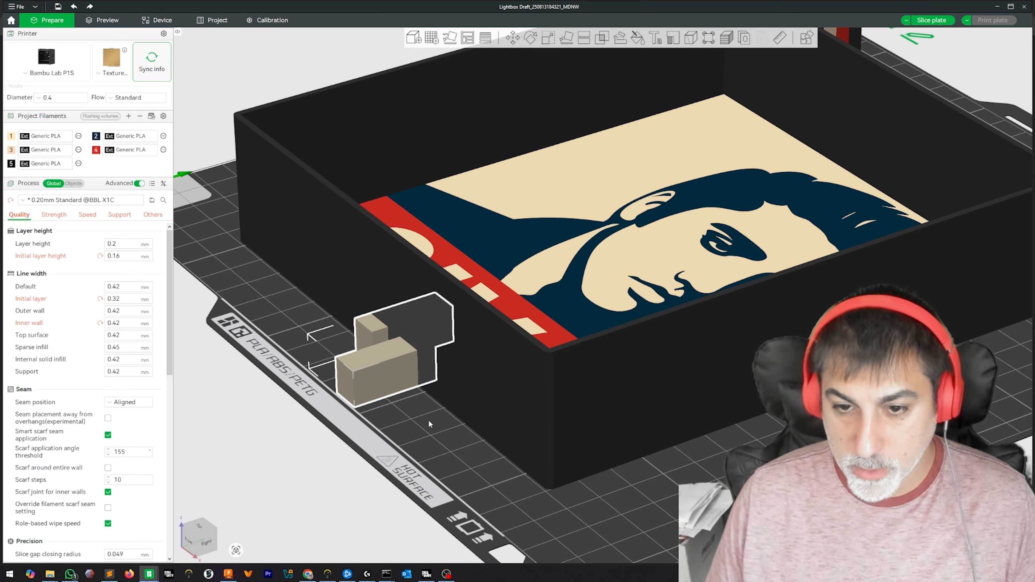
Move the assembly's second cube above the first one, to object coordinates X -7.32 and Z 15.76 mm
{"action": "left_click_drag", "start_coordinate": [395, 395], "coordinate": [331, 354]}
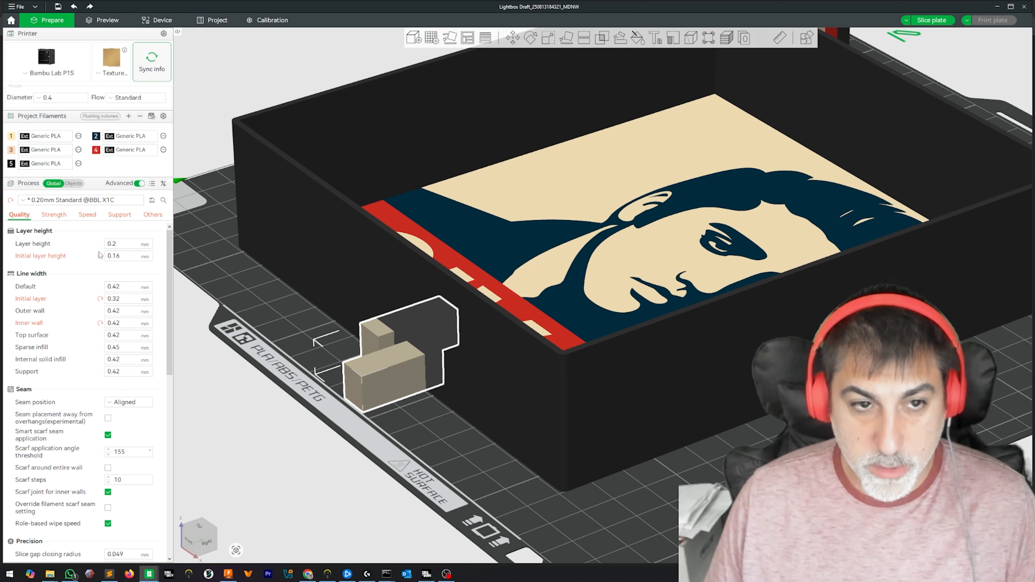
{"action": "left_click", "coordinate": [74, 183]}
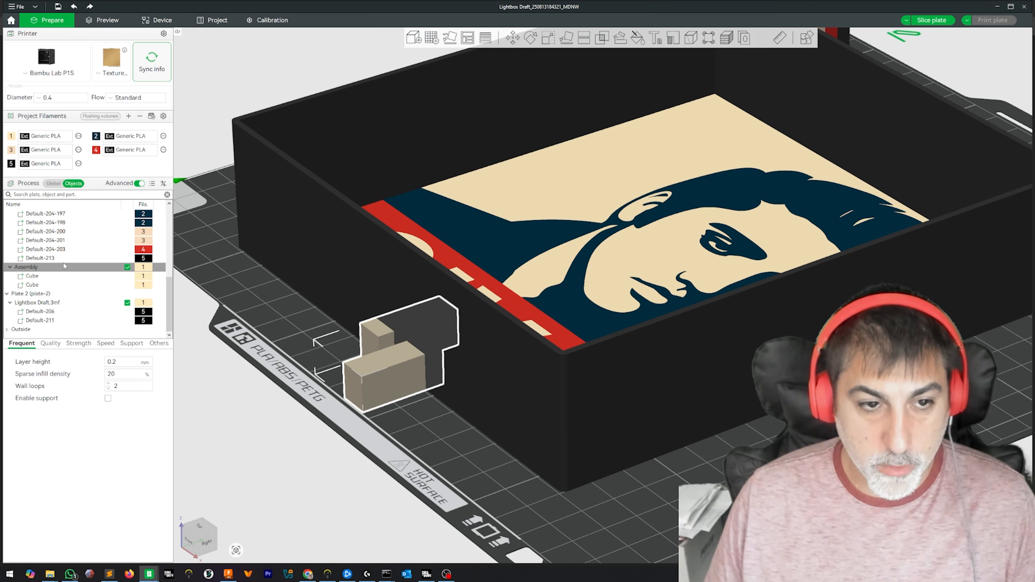
{"action": "left_click", "coordinate": [37, 285]}
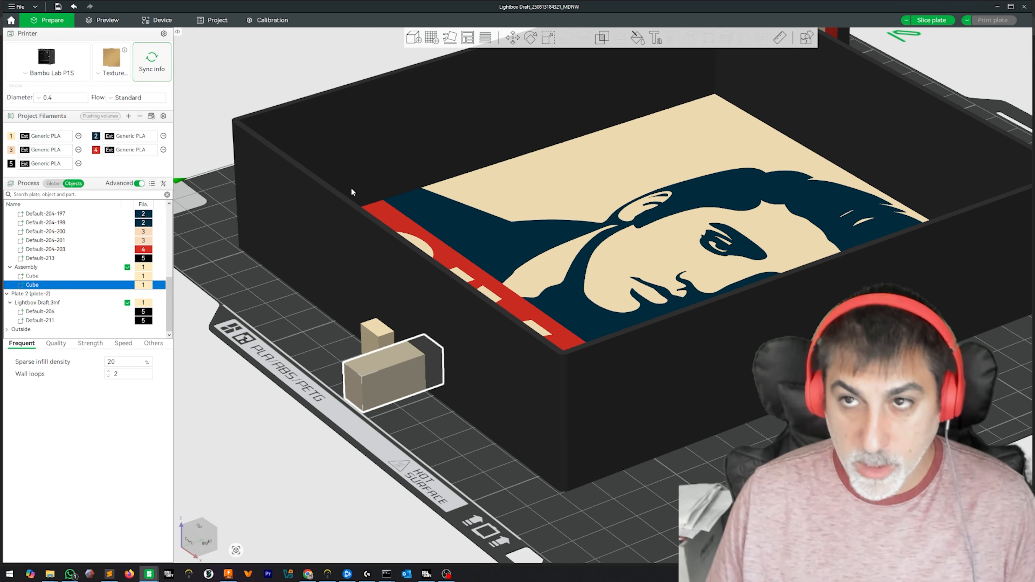
{"action": "left_click", "coordinate": [516, 40]}
{"action": "left_click_drag", "start_coordinate": [390, 277], "coordinate": [385, 205]}
{"action": "left_click_drag", "start_coordinate": [396, 418], "coordinate": [424, 408]}
{"action": "left_click_drag", "start_coordinate": [535, 400], "coordinate": [426, 428]}
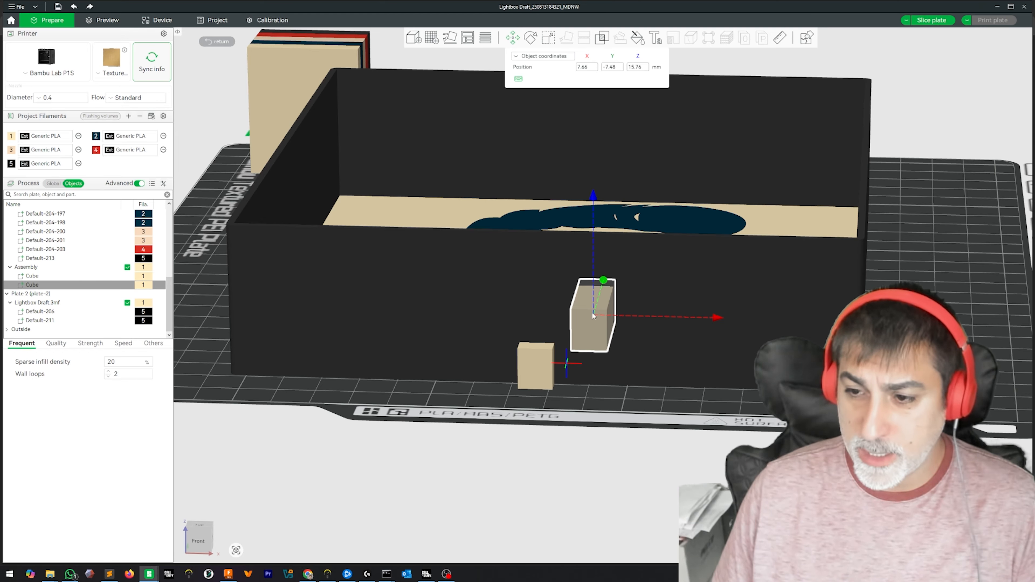
{"action": "left_click_drag", "start_coordinate": [712, 319], "coordinate": [659, 318]}
Center the lightbox object on plate 1
{"action": "left_click_drag", "start_coordinate": [606, 399], "coordinate": [606, 437]}
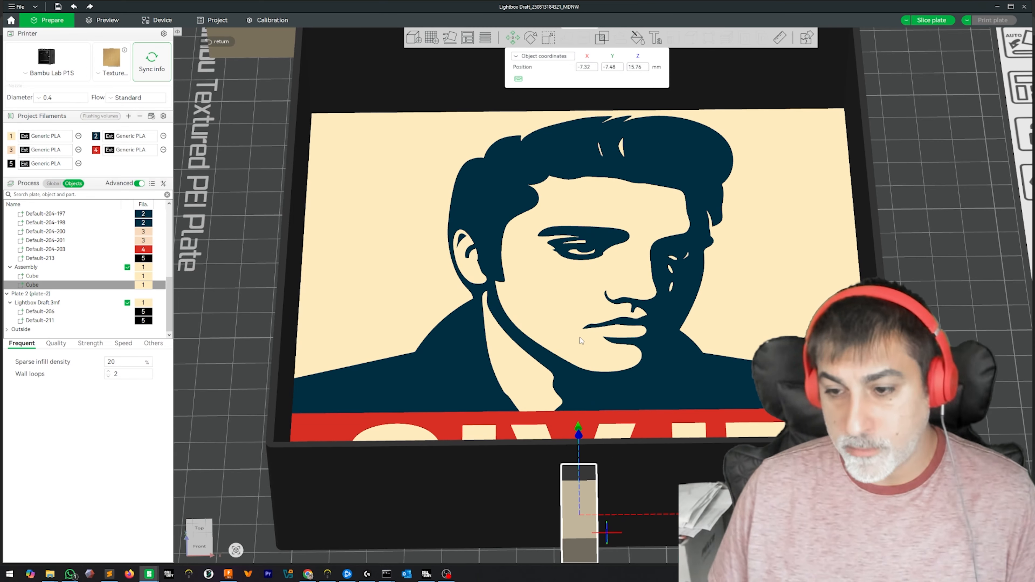
{"action": "scroll", "coordinate": [591, 357], "scroll_direction": "down", "scroll_amount": 3}
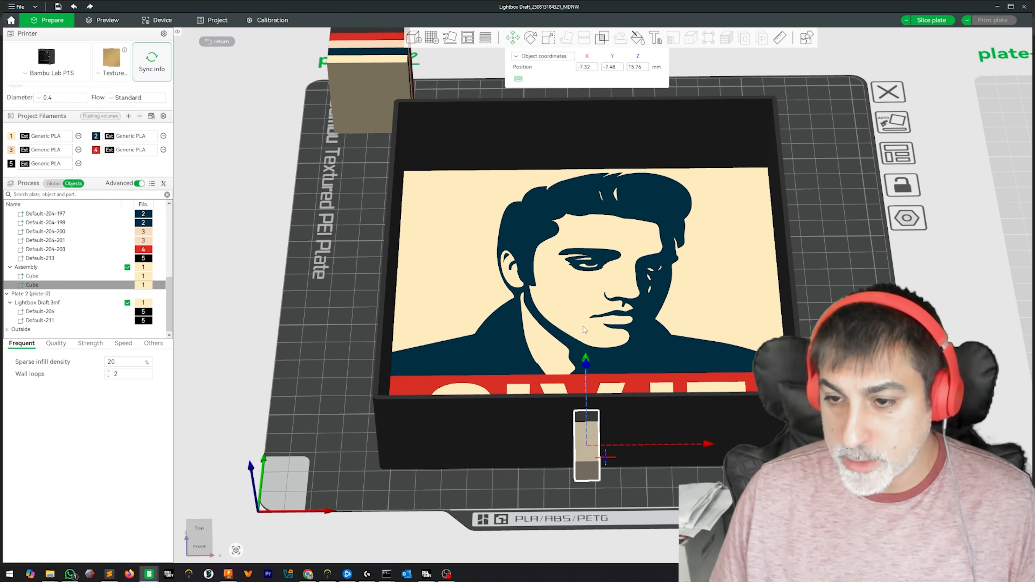
{"action": "left_click", "coordinate": [577, 317]}
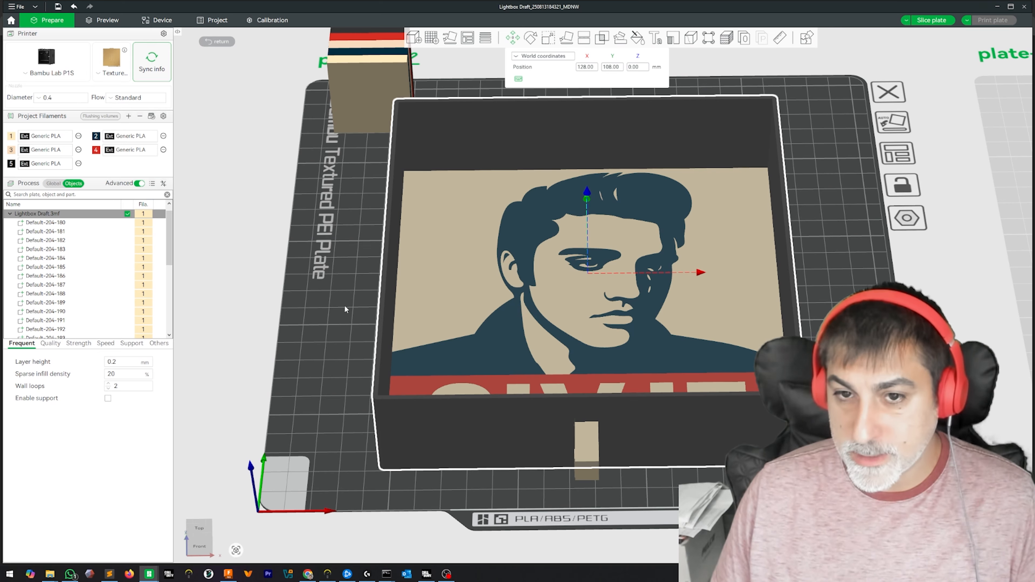
{"action": "left_click", "coordinate": [334, 306]}
{"action": "right_click", "coordinate": [521, 284]}
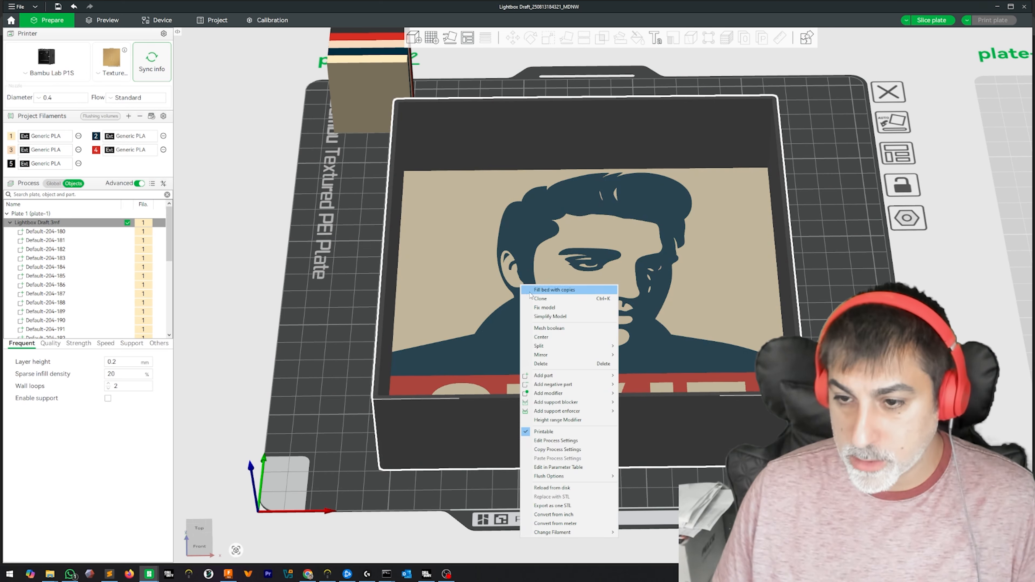
{"action": "left_click", "coordinate": [556, 338]}
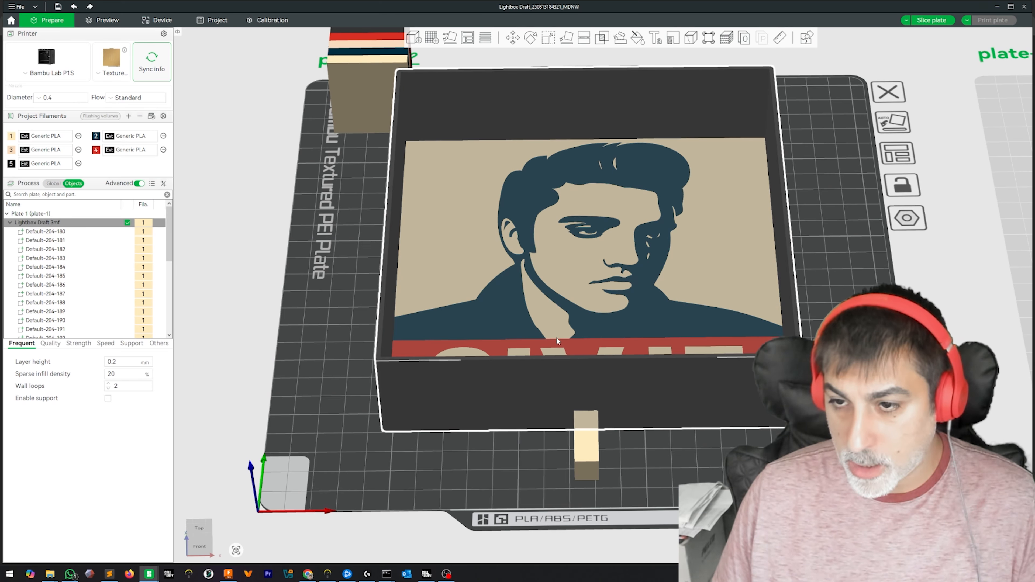
Center the merged cube assembly on plate 1 to align it with the lightbox
{"action": "left_click", "coordinate": [617, 460]}
{"action": "left_click", "coordinate": [591, 456]}
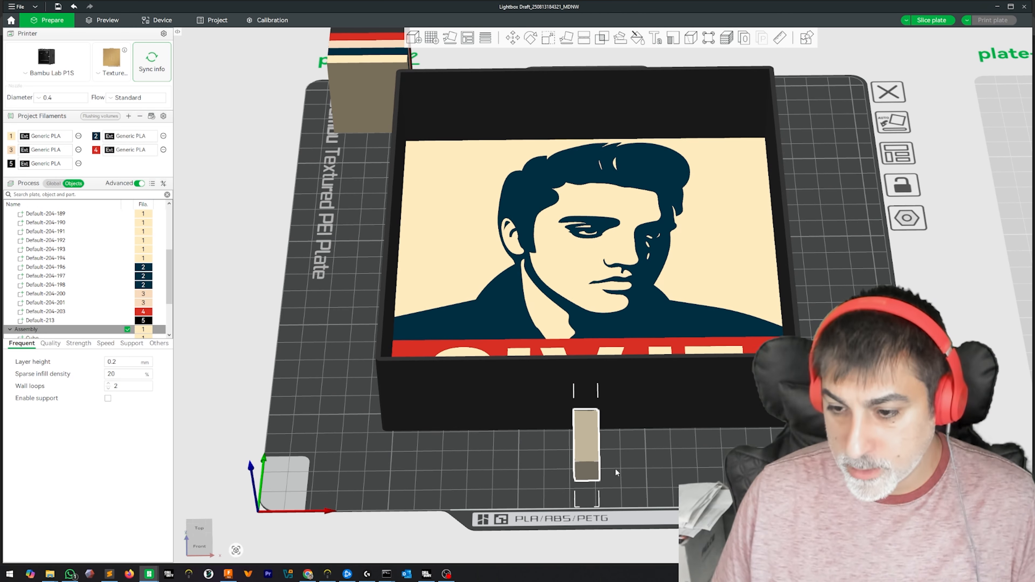
{"action": "right_click", "coordinate": [586, 445]}
{"action": "left_click", "coordinate": [624, 249]}
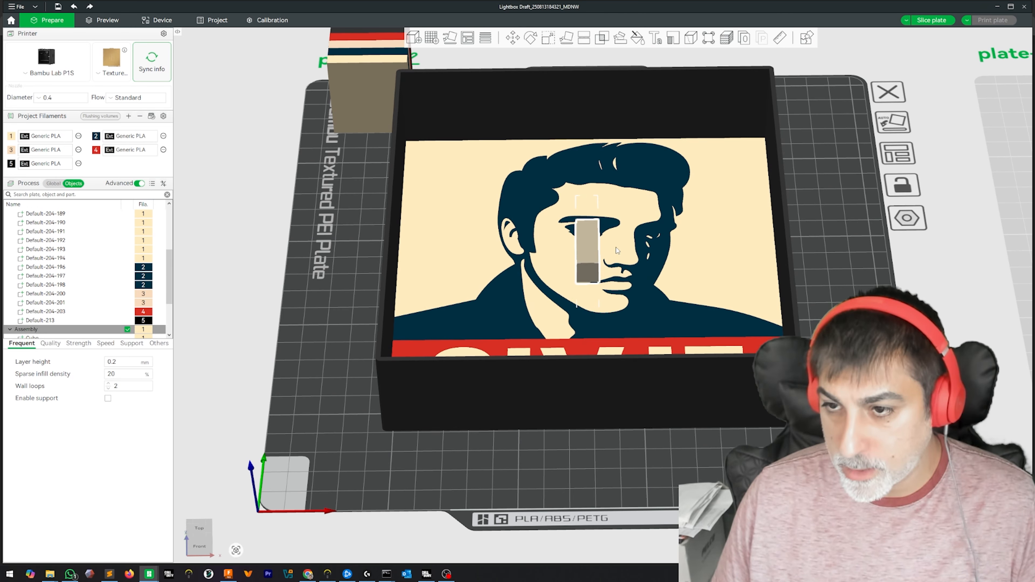
Move the merged cube assembly along Y until it passes through the lightbox's front wall, at world Y 52.46 mm
{"action": "left_click", "coordinate": [513, 37]}
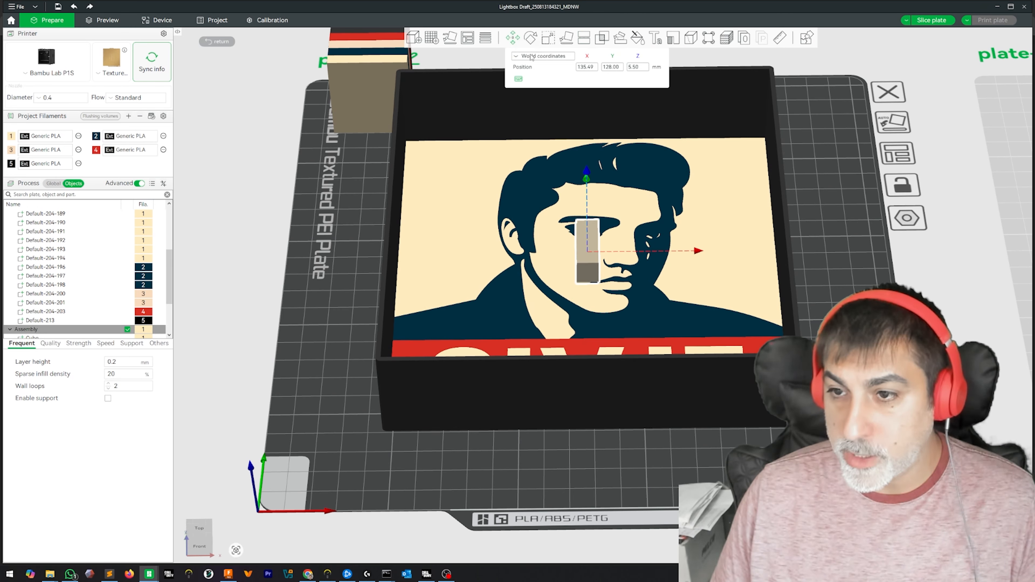
{"action": "mouse_move", "coordinate": [777, 238]}
{"action": "left_mouse_down"}
{"action": "mouse_move", "coordinate": [802, 244]}
{"action": "mouse_move", "coordinate": [774, 232]}
{"action": "left_mouse_up"}
{"action": "left_click_drag", "start_coordinate": [677, 222], "coordinate": [486, 269]}
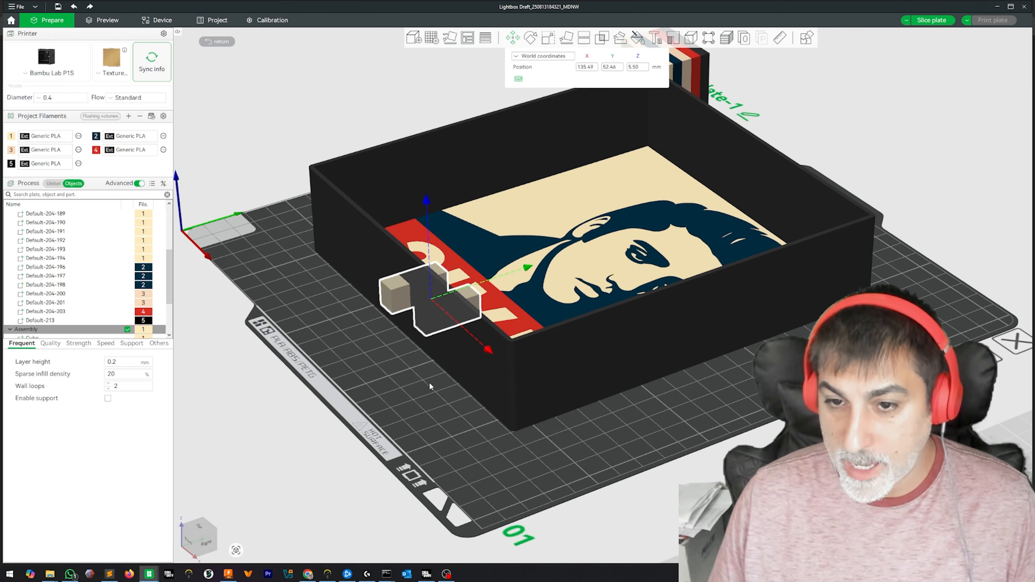
{"action": "key", "text": "3"}
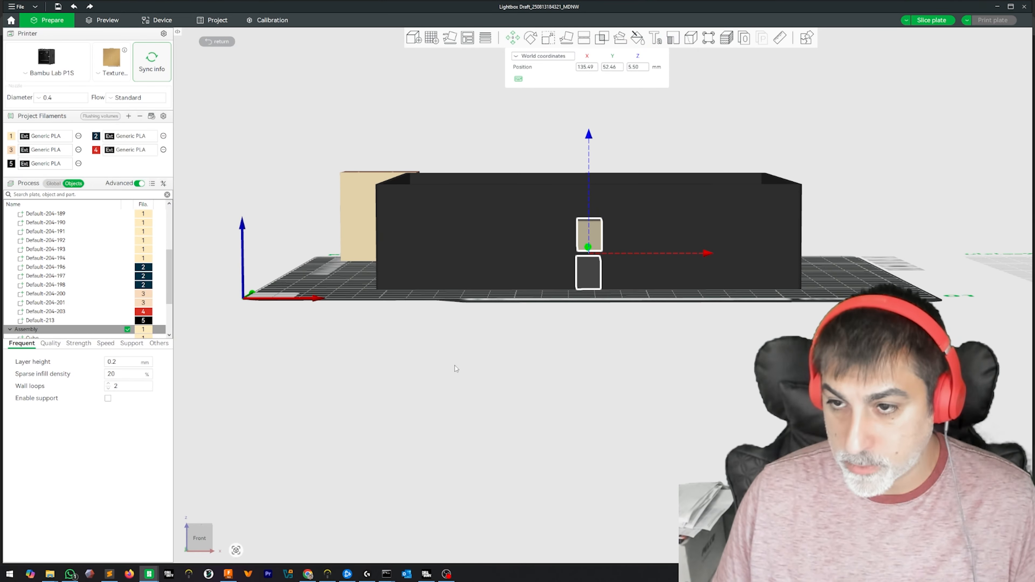
{"action": "key", "text": "0"}
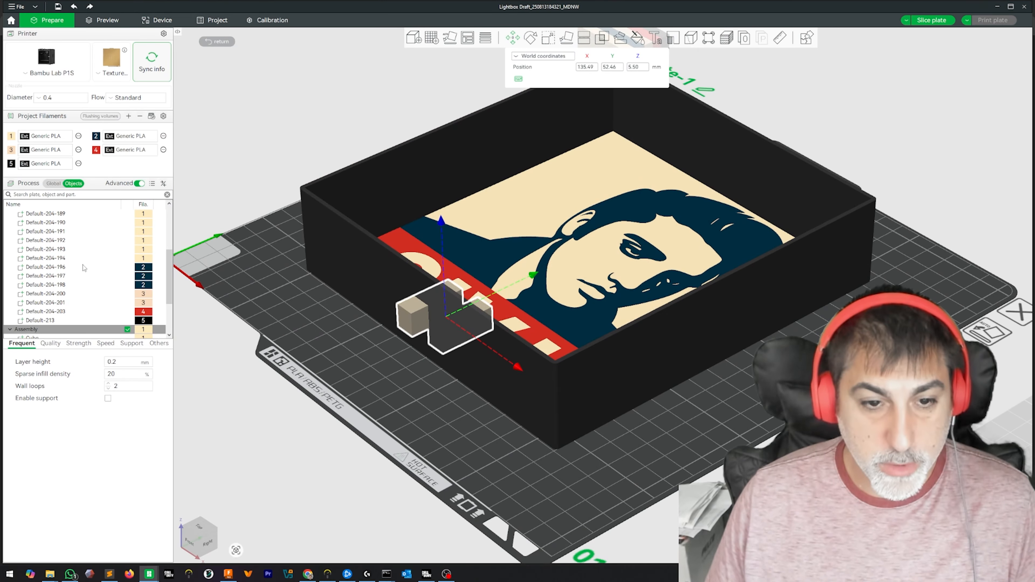
Move only the assembly's lower cube out of the front wall, to object coordinate Y -31.90 mm
{"action": "scroll", "coordinate": [92, 295], "scroll_direction": "down", "scroll_amount": 3}
{"action": "left_click", "coordinate": [88, 296]}
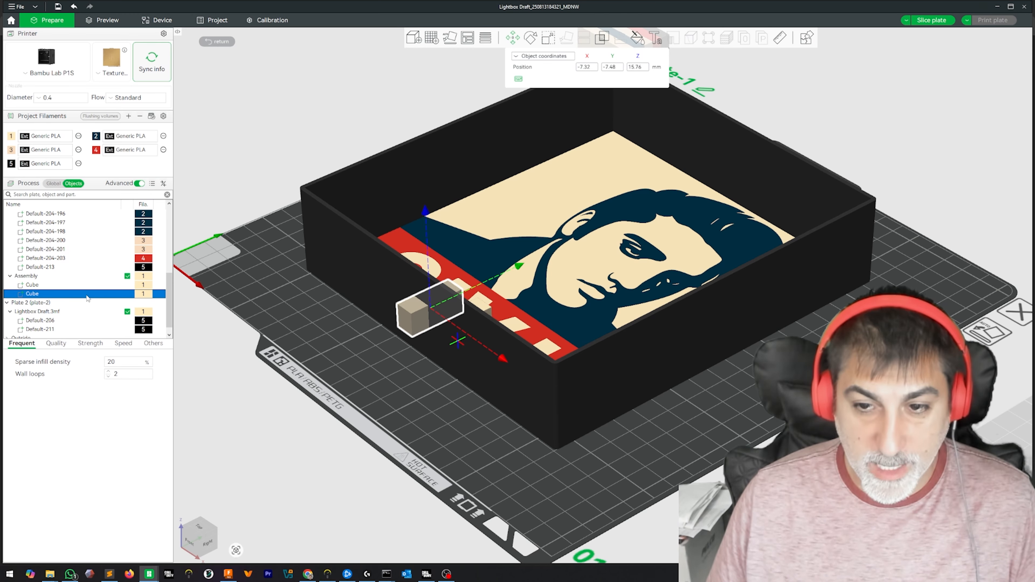
{"action": "left_click", "coordinate": [89, 286]}
{"action": "left_click_drag", "start_coordinate": [546, 287], "coordinate": [446, 331]}
{"action": "mouse_move", "coordinate": [462, 425]}
{"action": "left_mouse_down"}
{"action": "mouse_move", "coordinate": [442, 416]}
{"action": "mouse_move", "coordinate": [473, 413]}
{"action": "mouse_move", "coordinate": [459, 417]}
{"action": "left_mouse_up"}
{"action": "scroll", "coordinate": [459, 417], "scroll_direction": "up", "scroll_amount": 4}
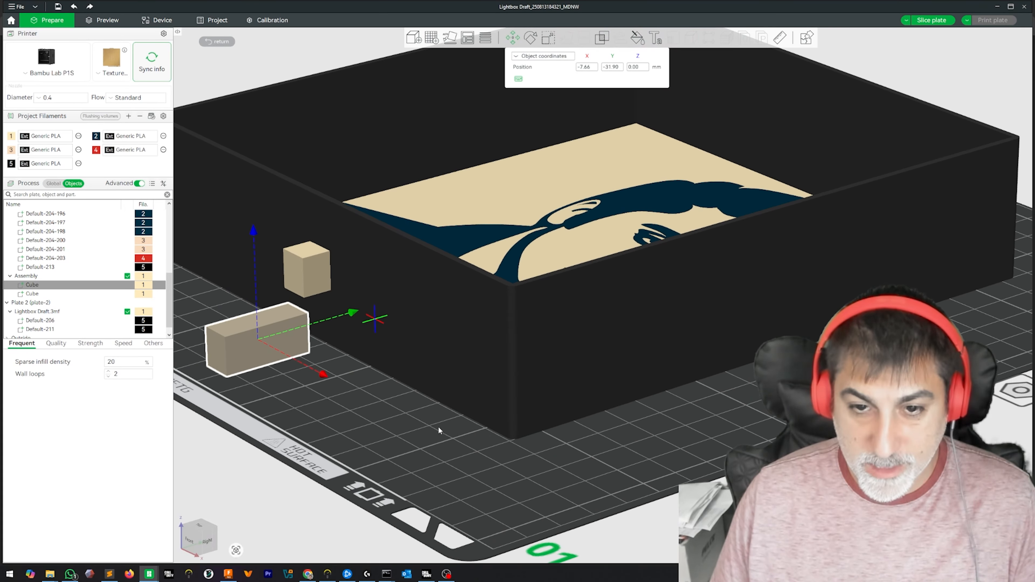
{"action": "right_click_drag", "start_coordinate": [438, 427], "coordinate": [503, 444]}
{"action": "left_click", "coordinate": [477, 453]}
{"action": "left_click_drag", "start_coordinate": [463, 452], "coordinate": [563, 483]}
{"action": "left_click", "coordinate": [705, 418]}
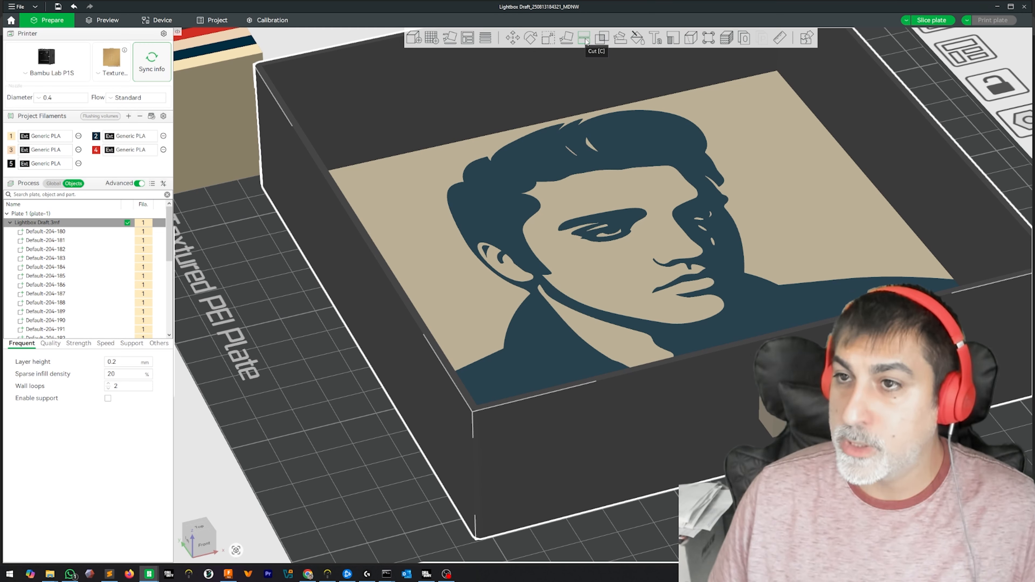
{"action": "left_click", "coordinate": [601, 38]}
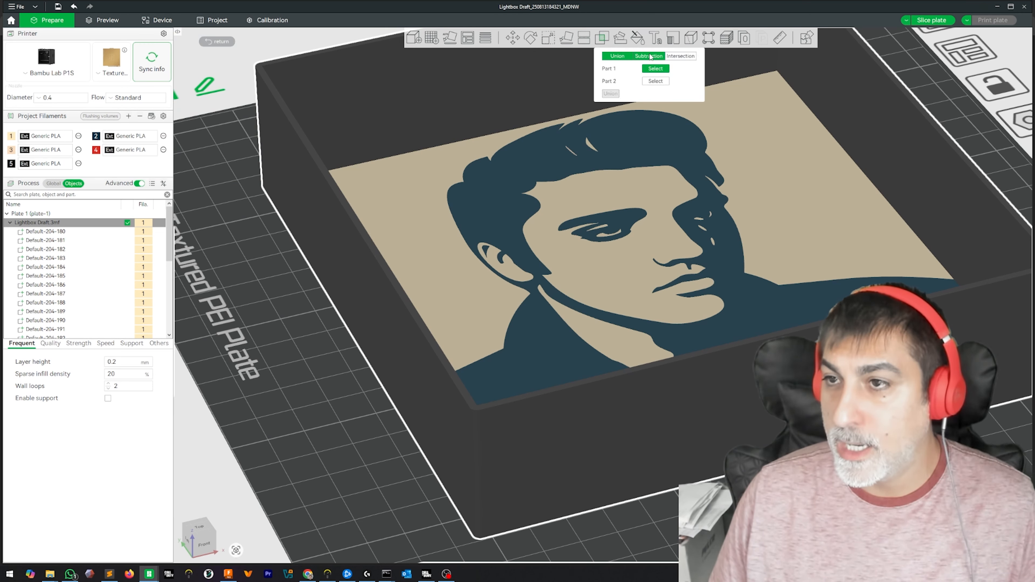
{"action": "left_click", "coordinate": [649, 56]}
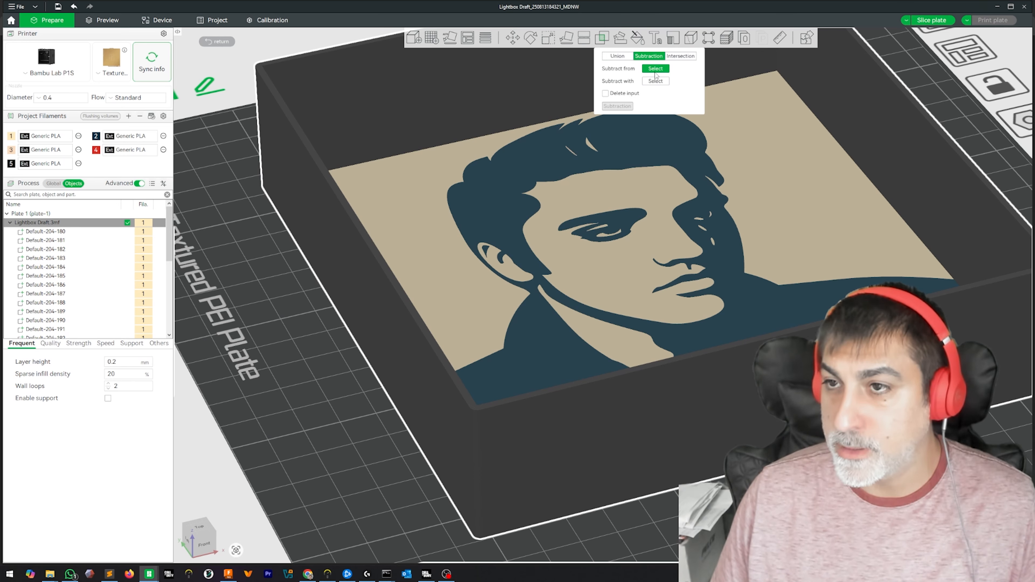
{"action": "left_click", "coordinate": [729, 339]}
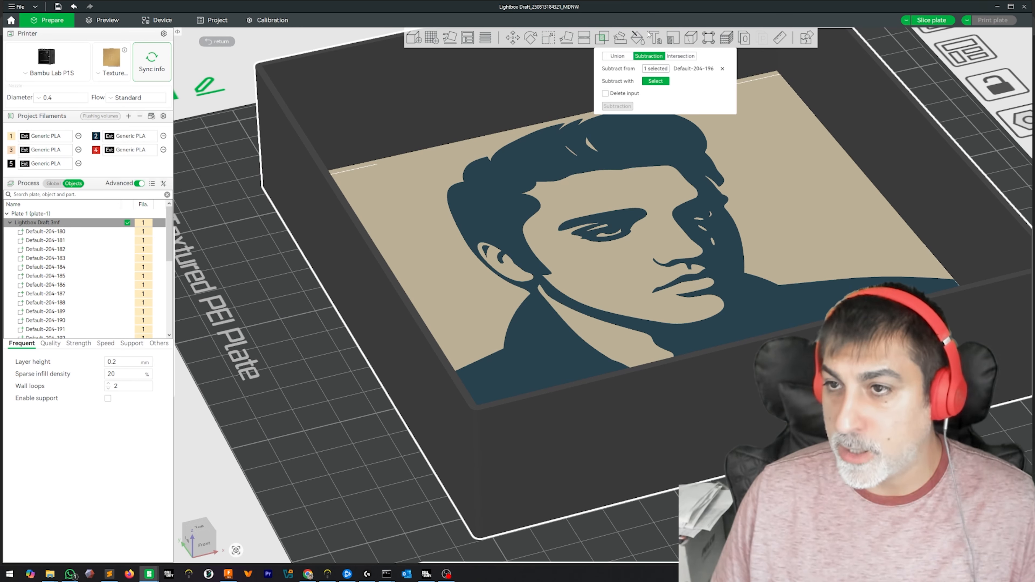
{"action": "scroll", "coordinate": [510, 146], "scroll_direction": "down", "scroll_amount": 1}
{"action": "scroll", "coordinate": [510, 145], "scroll_direction": "down", "scroll_amount": 2}
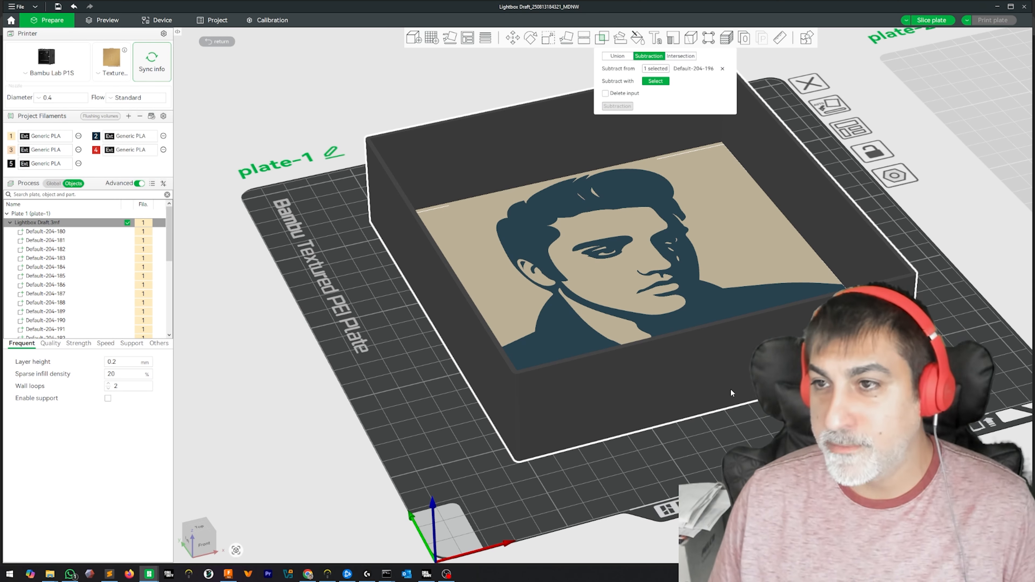
{"action": "key", "text": "Escape"}
Select the cube assembly together with the lightbox and merge them into one assembly
{"action": "left_click", "coordinate": [740, 429]}
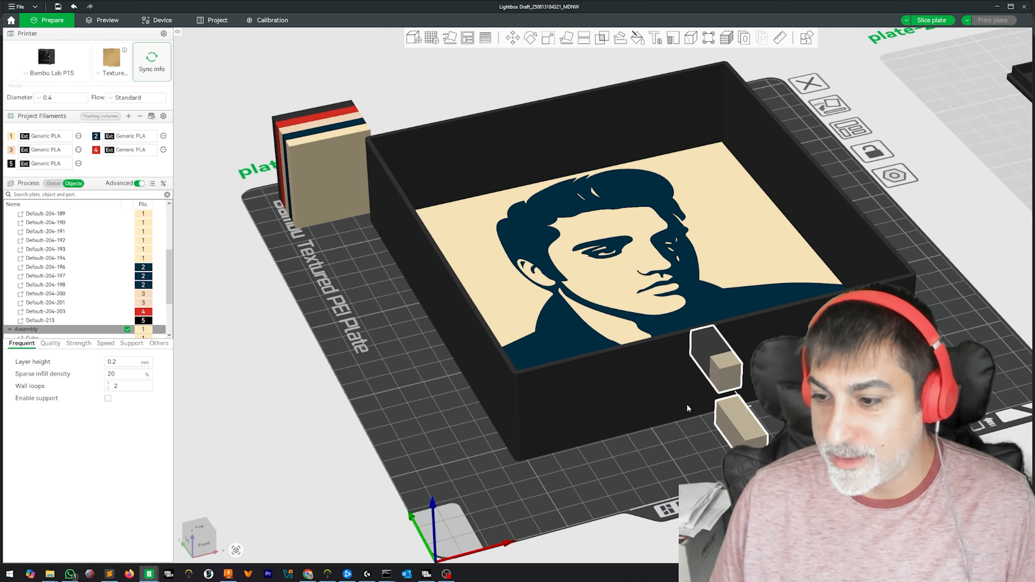
{"action": "left_click", "coordinate": [648, 406]}
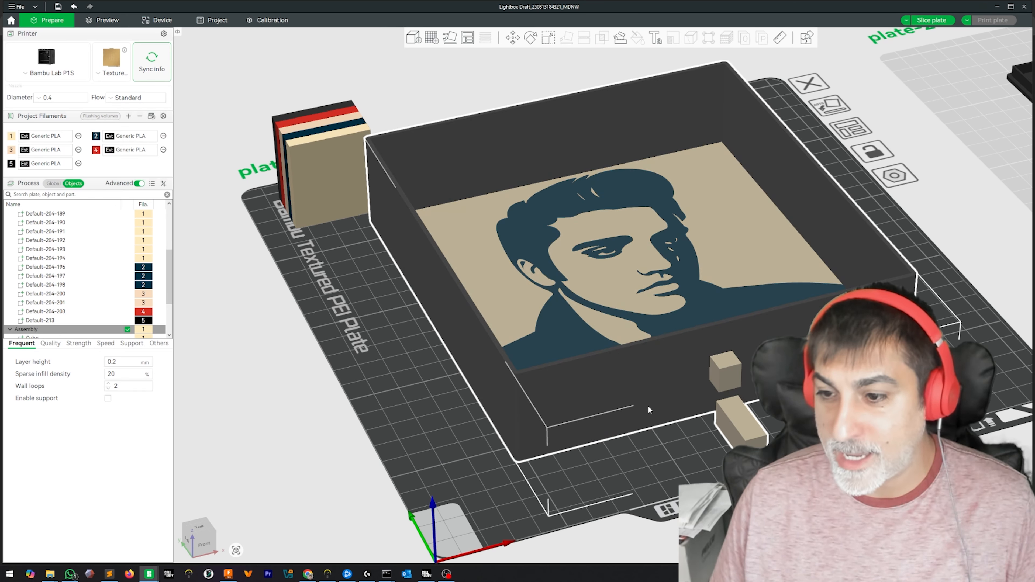
{"action": "right_click", "coordinate": [667, 386]}
{"action": "left_click", "coordinate": [688, 393]}
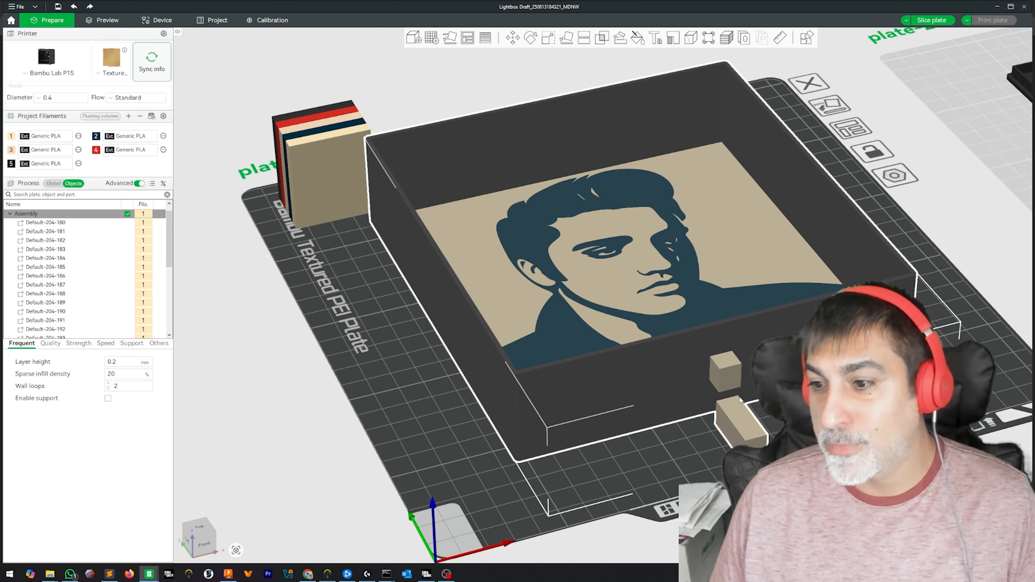
{"action": "left_click", "coordinate": [478, 405]}
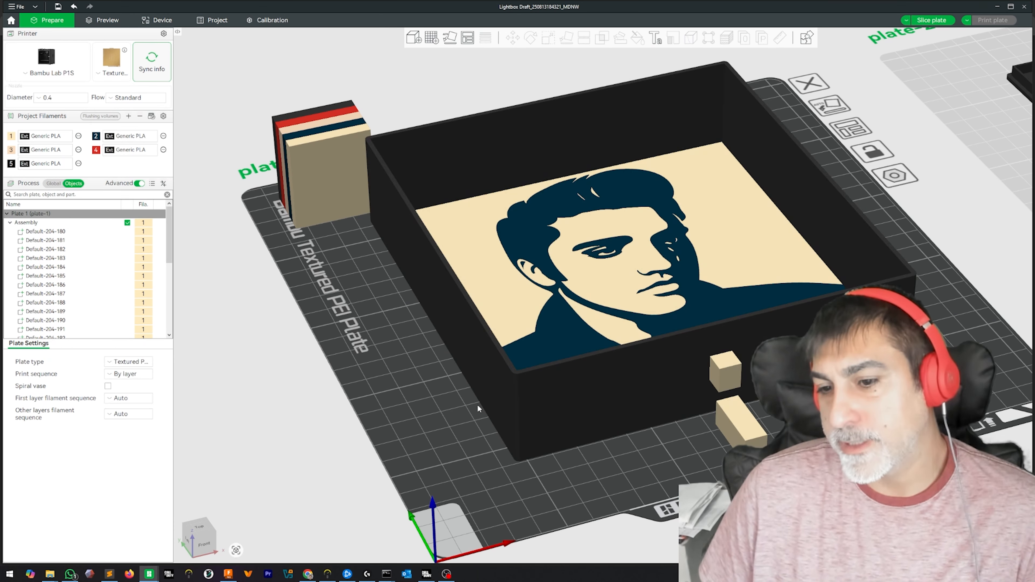
Try to subtract the upper cube from part Default-204-196 of the combined assembly with Mesh Boolean
{"action": "left_click", "coordinate": [576, 380]}
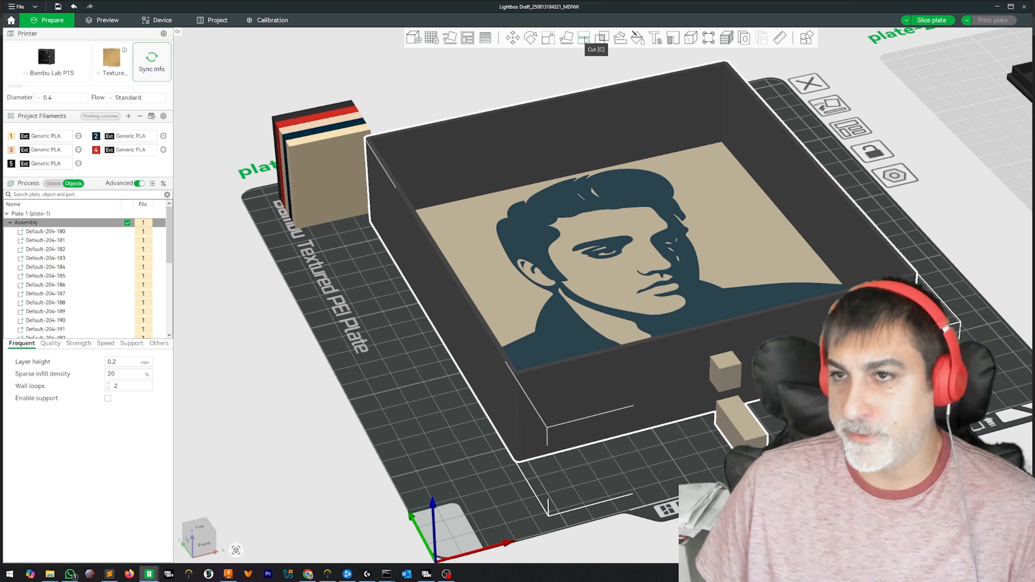
{"action": "left_click", "coordinate": [602, 38]}
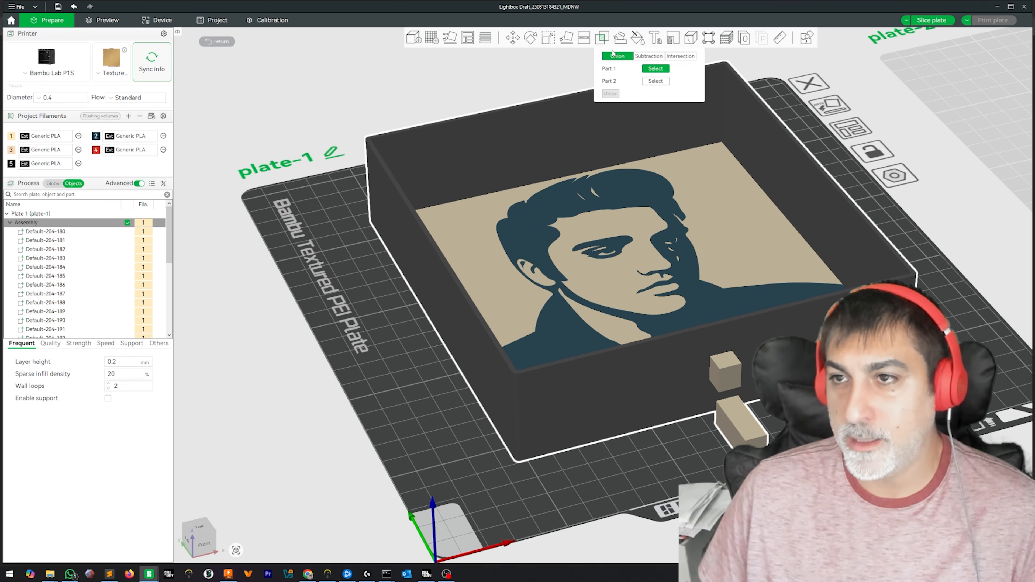
{"action": "left_click", "coordinate": [649, 56]}
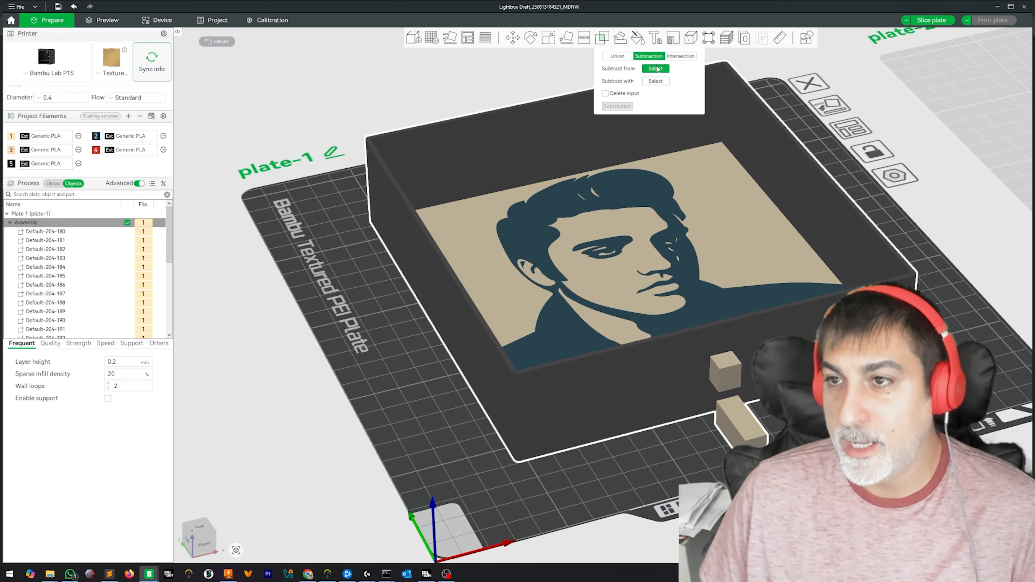
{"action": "left_click", "coordinate": [664, 239]}
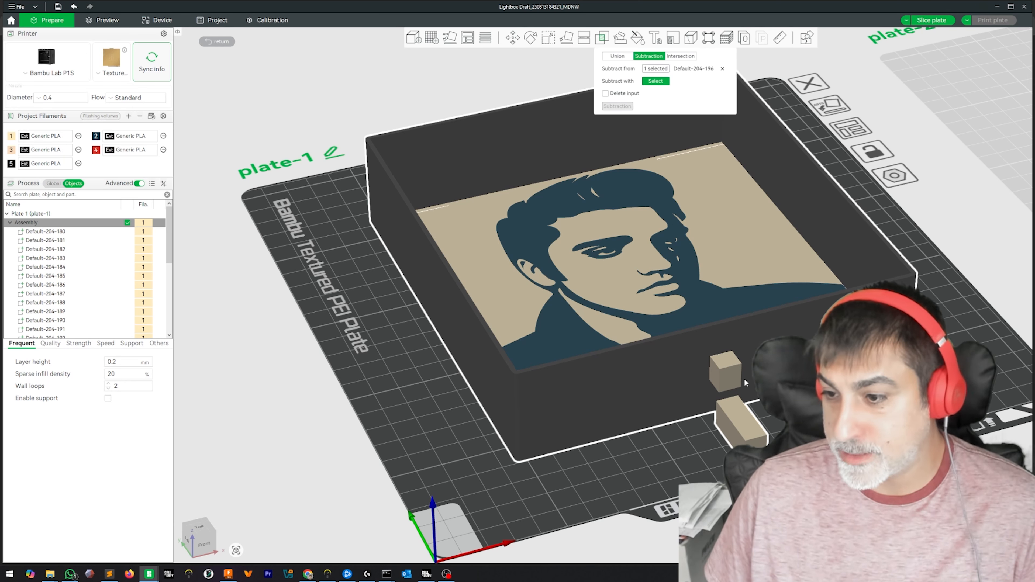
{"action": "left_click", "coordinate": [726, 371]}
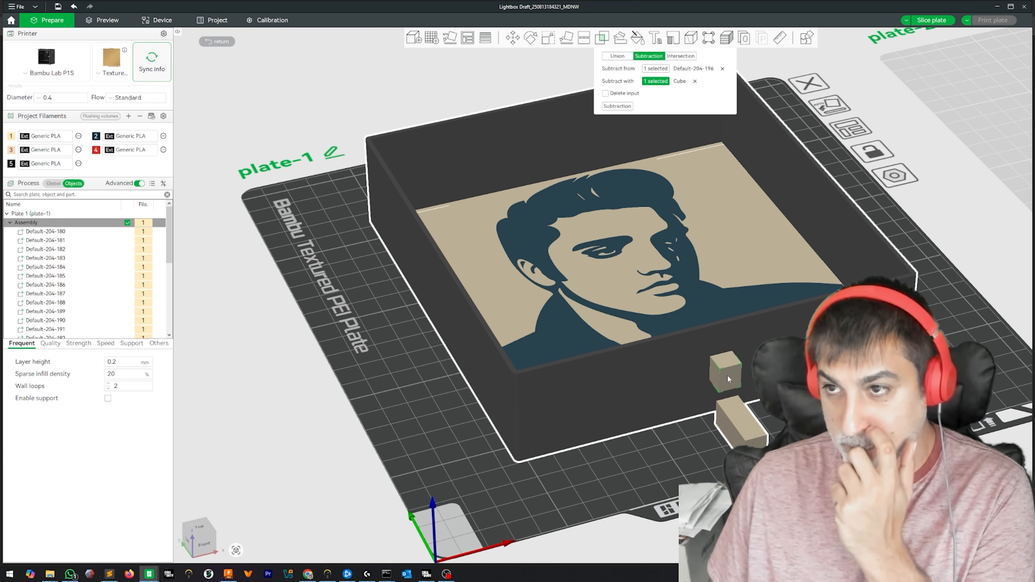
{"action": "left_click", "coordinate": [617, 106]}
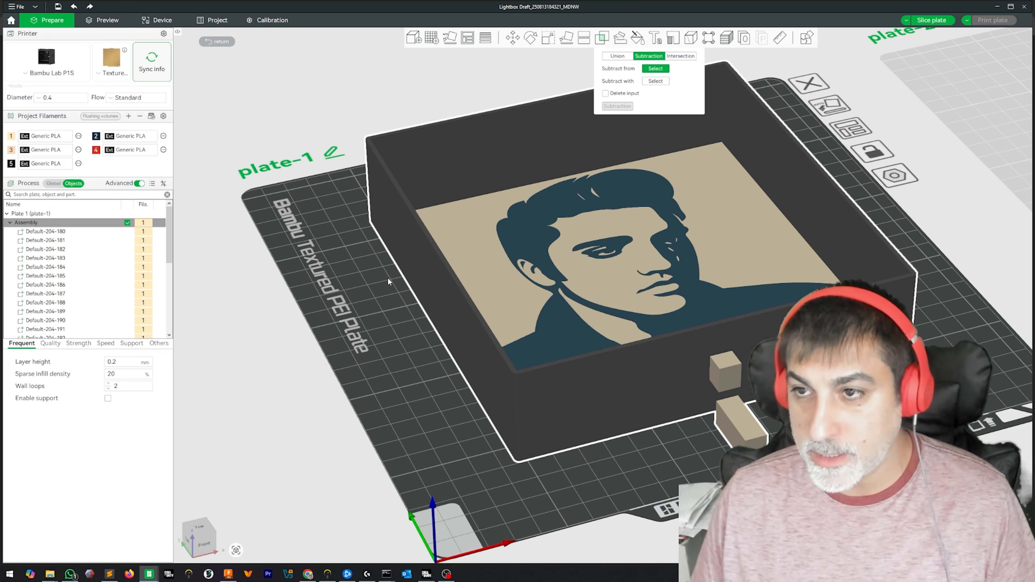
{"action": "key", "text": "Escape"}
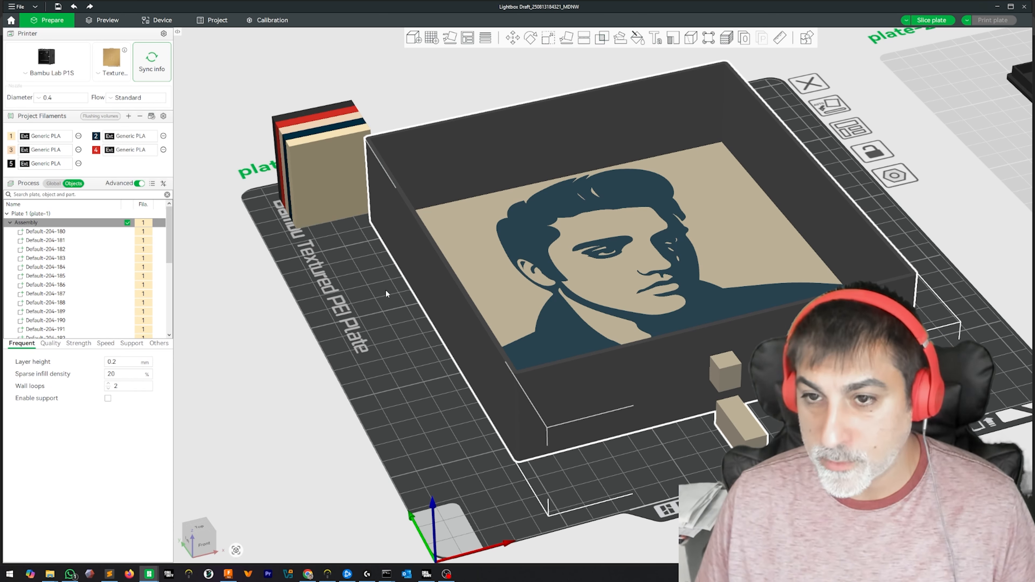
Split the combined assembly into separate objects and delete the loose cube in front of the lightbox
{"action": "left_click", "coordinate": [497, 484]}
{"action": "right_click", "coordinate": [743, 425]}
{"action": "mouse_move", "coordinate": [779, 245]}
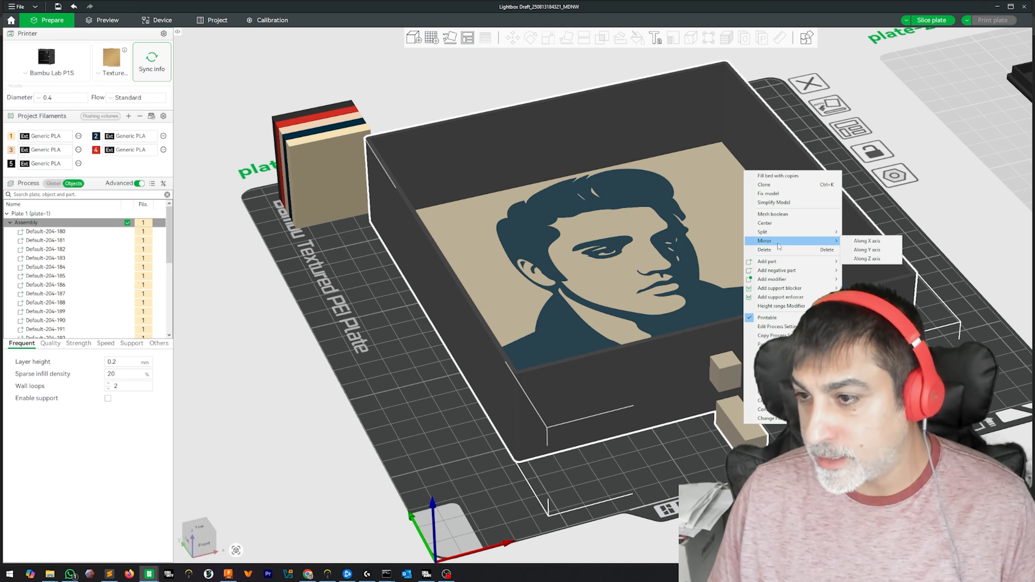
{"action": "left_click", "coordinate": [866, 241]}
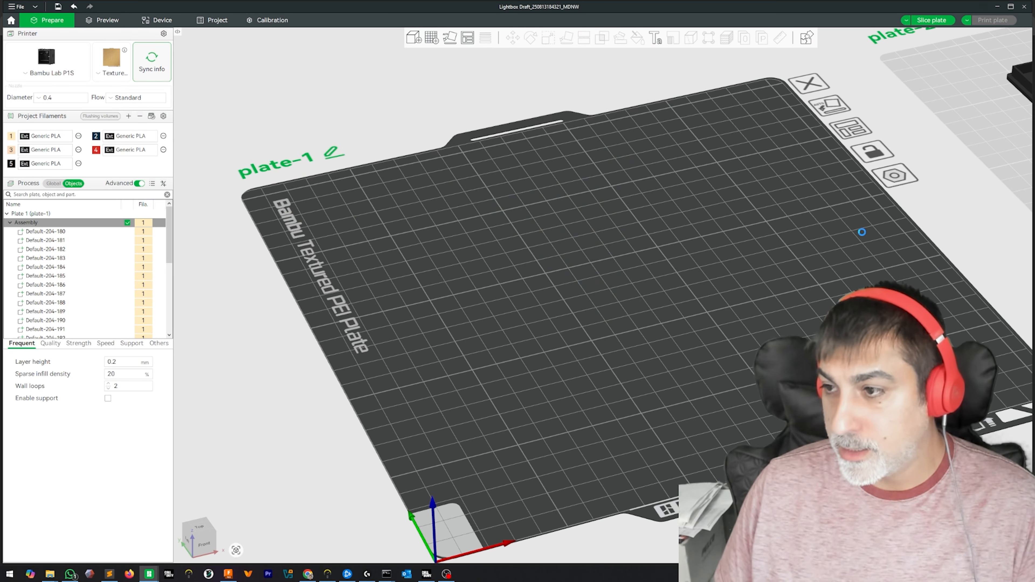
{"action": "left_click", "coordinate": [519, 472]}
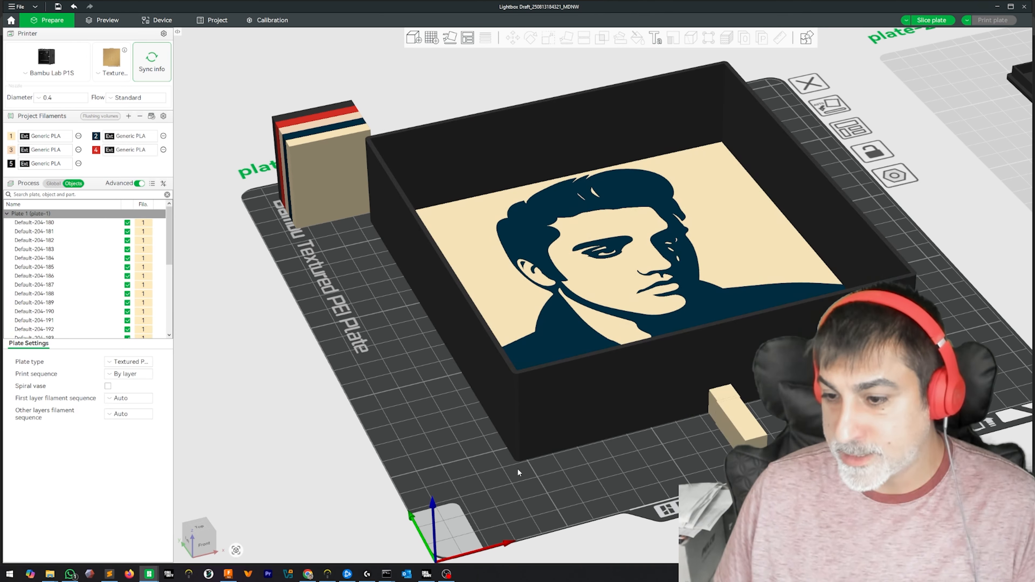
{"action": "left_click", "coordinate": [738, 432]}
Step through the undo history to return to the combined lightbox and cube assembly before it was split
{"action": "key", "text": "ctrl+z"}
{"action": "key", "text": "ctrl+z"}
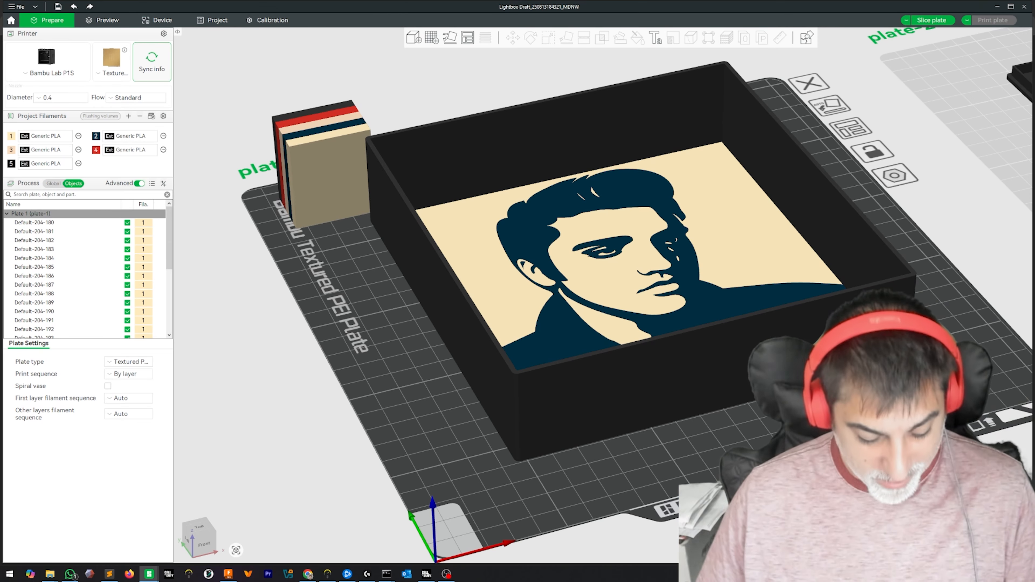
{"action": "key", "text": "ctrl+y"}
{"action": "key", "text": "ctrl+y"}
{"action": "key", "text": "ctrl+y"}
{"action": "key", "text": "ctrl+y"}
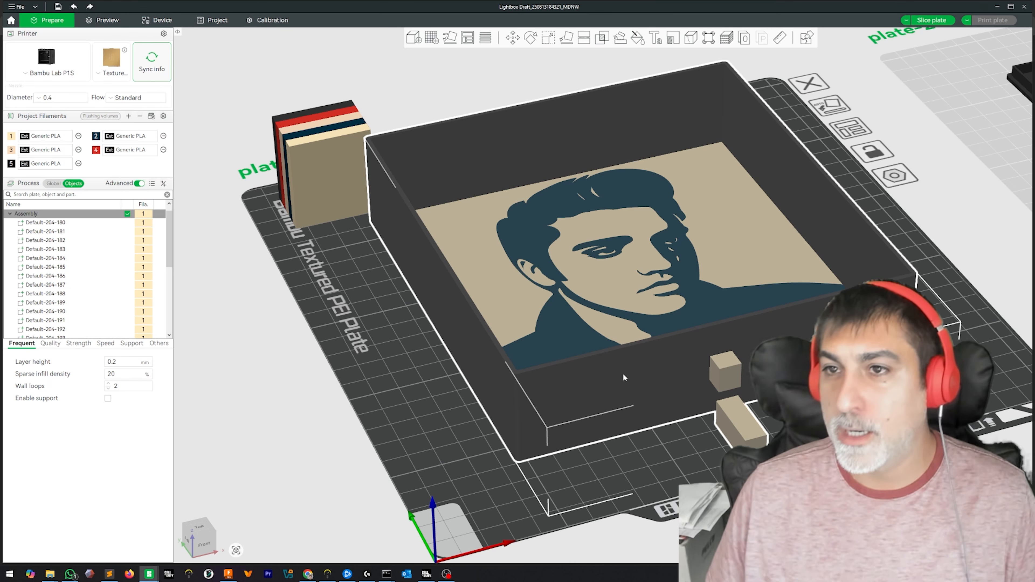
Set up a Mesh Boolean subtraction with the upper cube and Delete input enabled, try it on part Default-204-196 and undo it
{"action": "left_click", "coordinate": [602, 37]}
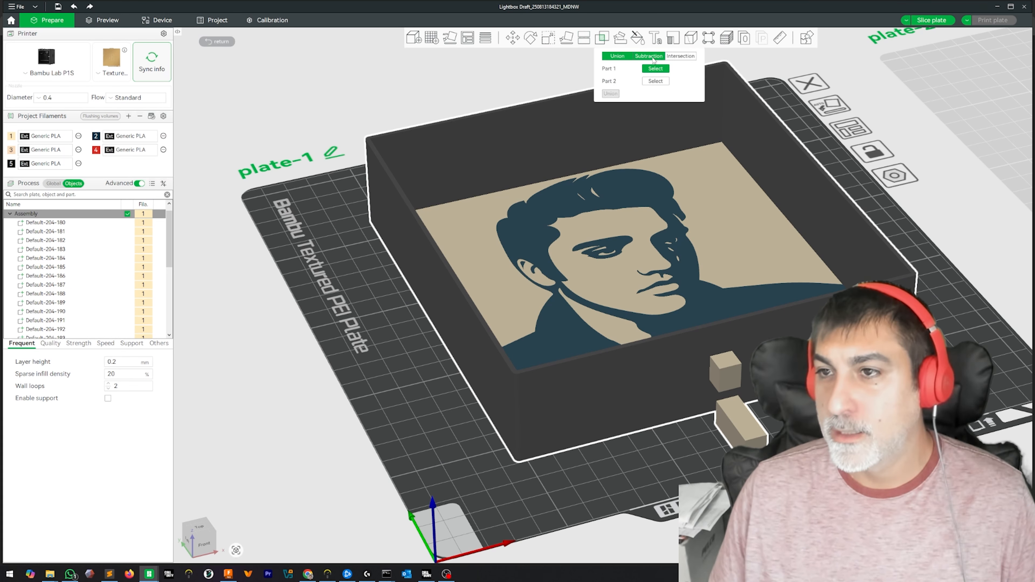
{"action": "left_click", "coordinate": [649, 56]}
{"action": "left_click", "coordinate": [690, 246]}
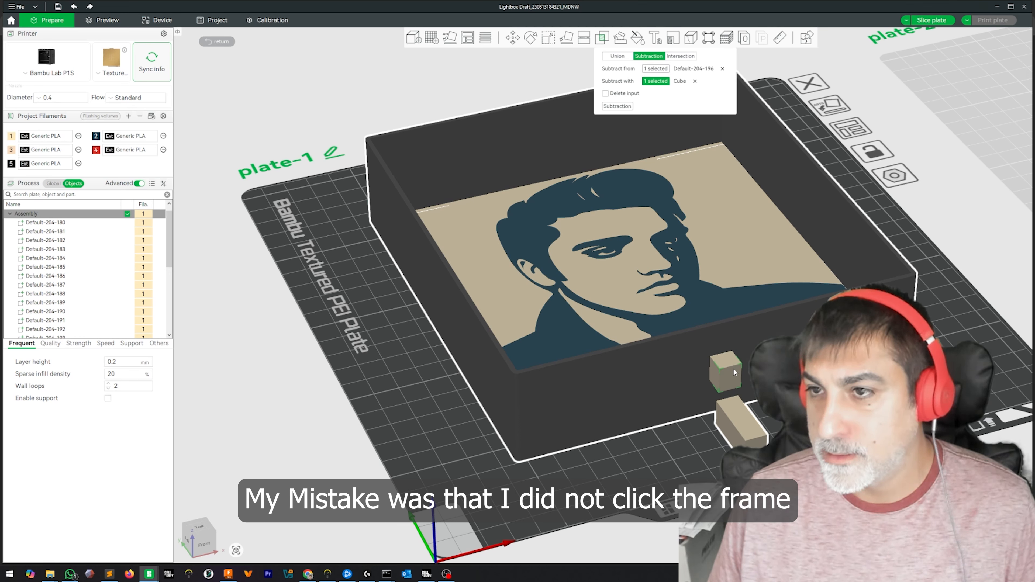
{"action": "left_click", "coordinate": [618, 106]}
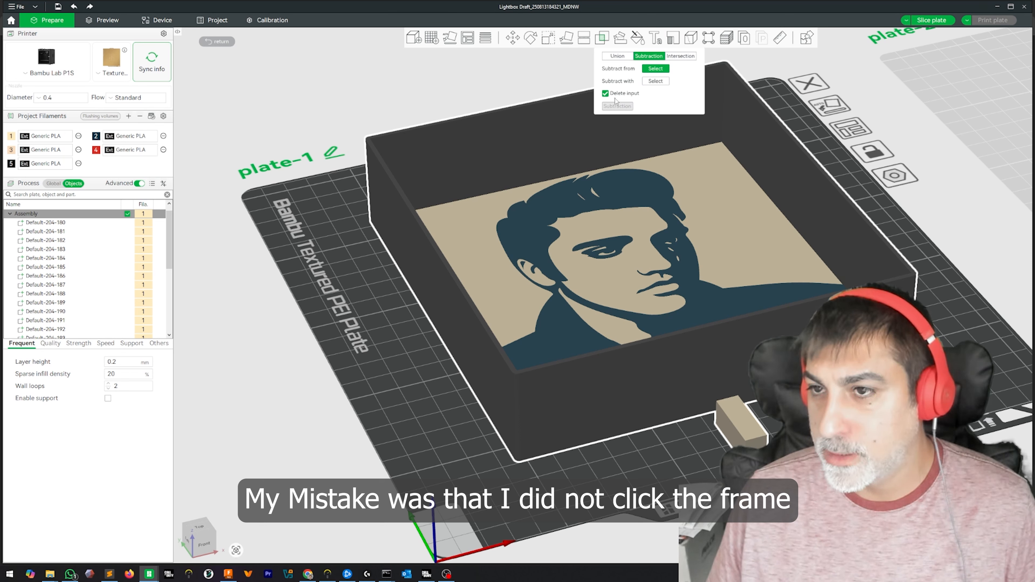
{"action": "key", "text": "ctrl+z"}
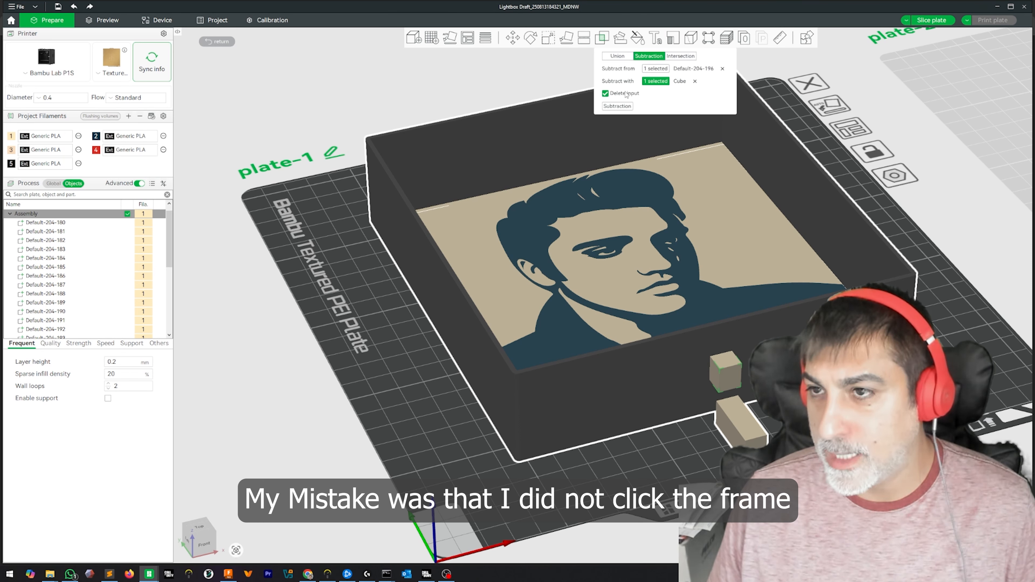
Replace the part to subtract from with the frame, Default-213, and subtract the upper cube to cut a hole in its front wall
{"action": "left_click", "coordinate": [723, 70]}
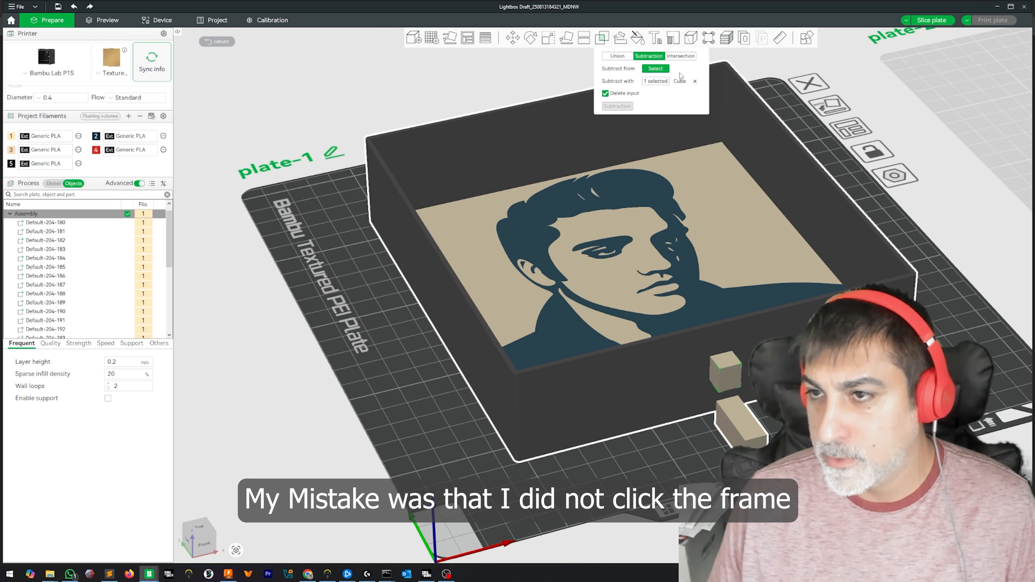
{"action": "left_click", "coordinate": [647, 374]}
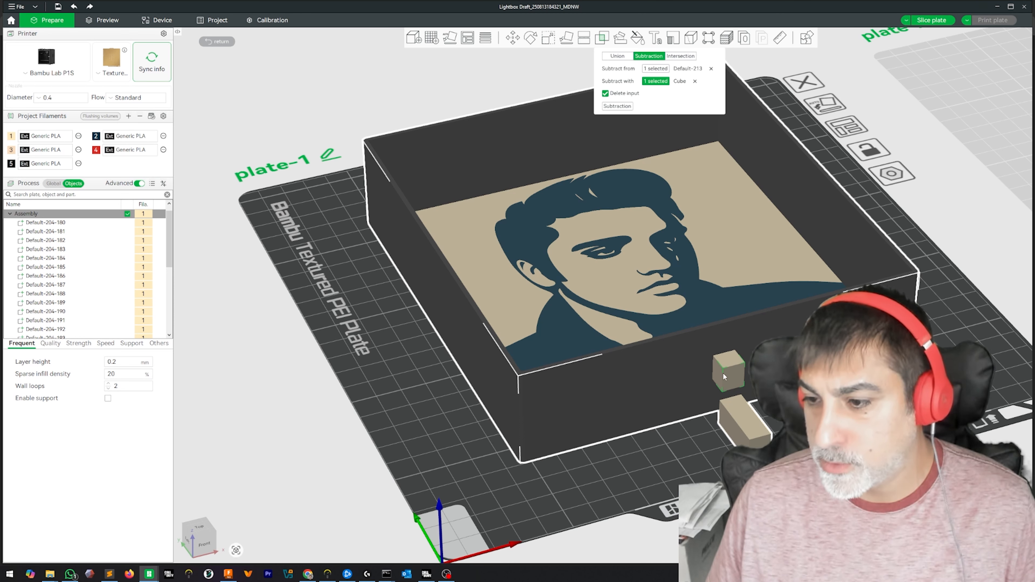
{"action": "left_click", "coordinate": [620, 106]}
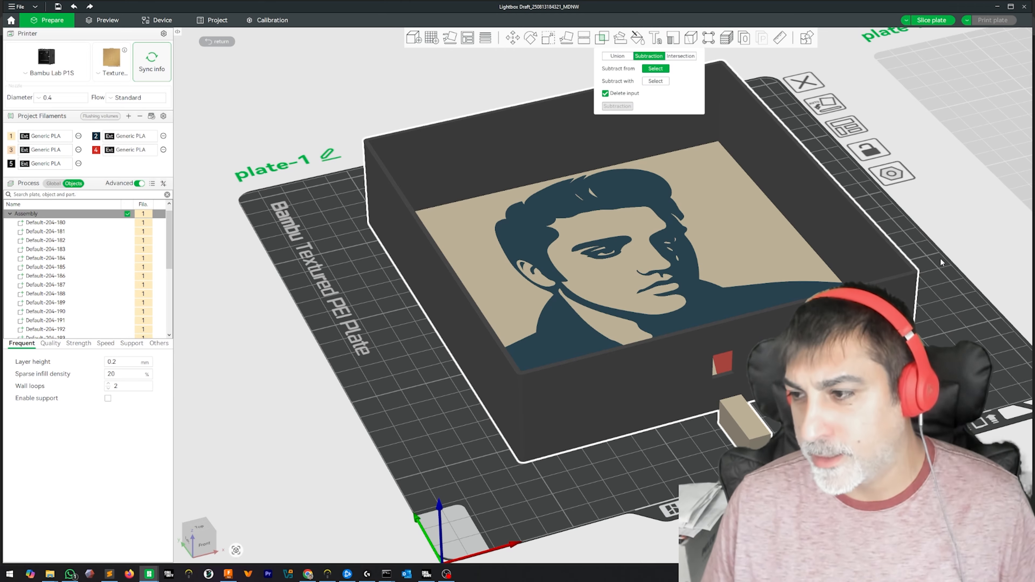
{"action": "left_click_drag", "start_coordinate": [941, 258], "coordinate": [912, 261]}
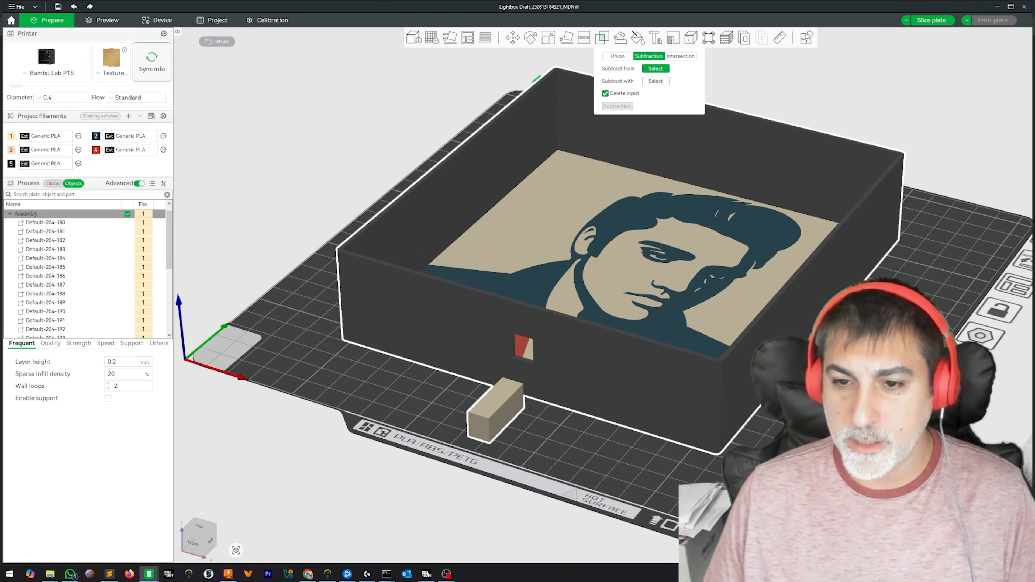
Close the Mesh Boolean tool, split the lightbox assembly into objects, and delete the leftover cube in front of the cut frame
{"action": "key", "text": "Escape"}
{"action": "left_click", "coordinate": [538, 439]}
{"action": "left_click", "coordinate": [565, 379]}
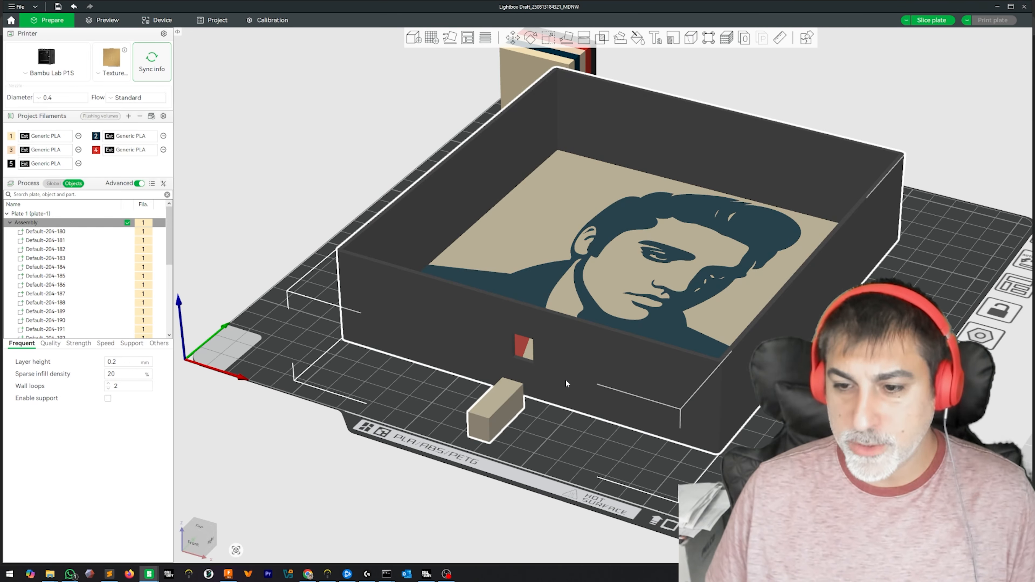
{"action": "right_click", "coordinate": [566, 381]}
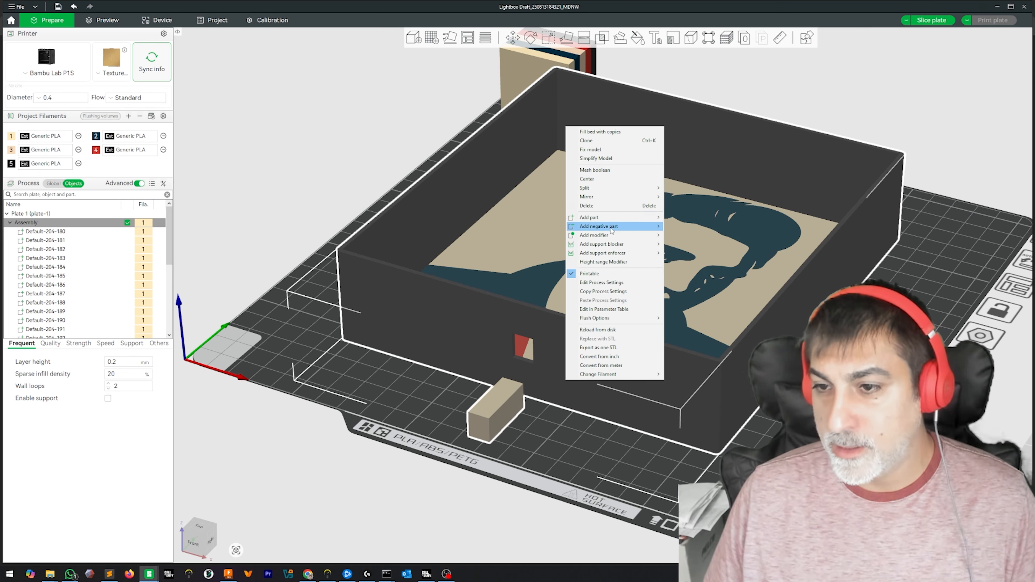
{"action": "mouse_move", "coordinate": [612, 187]}
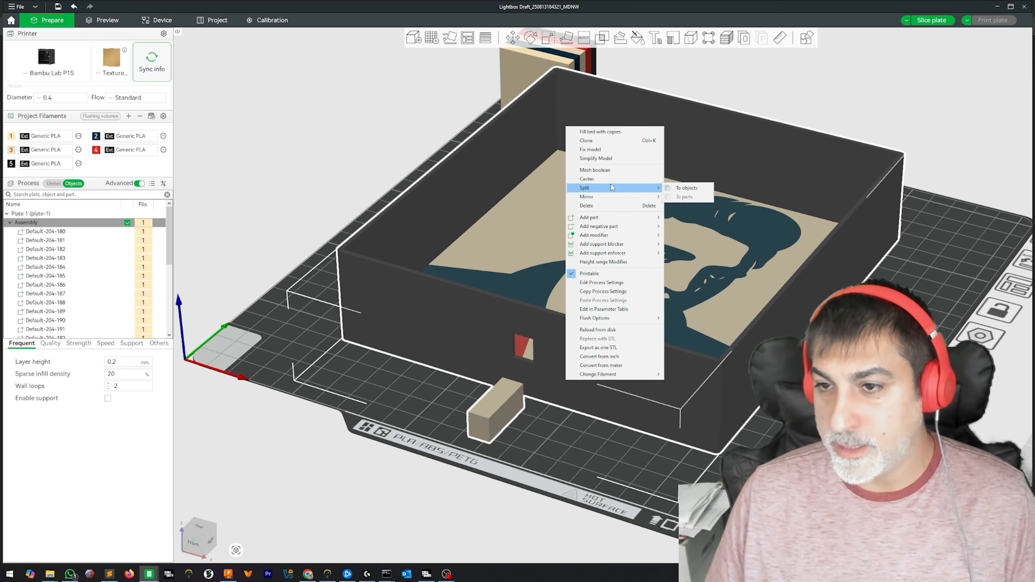
{"action": "left_click", "coordinate": [687, 188]}
{"action": "left_click", "coordinate": [536, 438]}
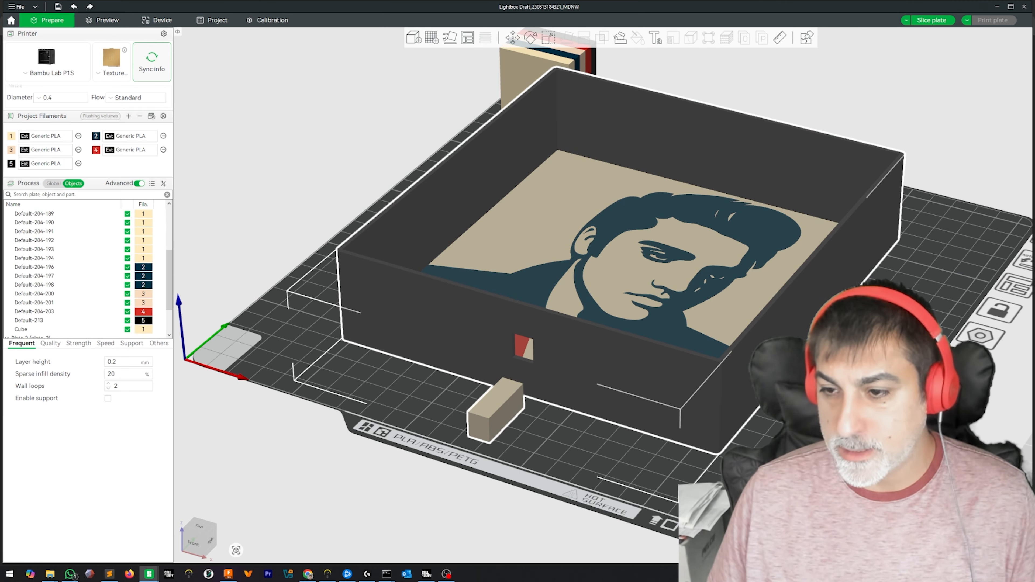
{"action": "key", "text": "Delete"}
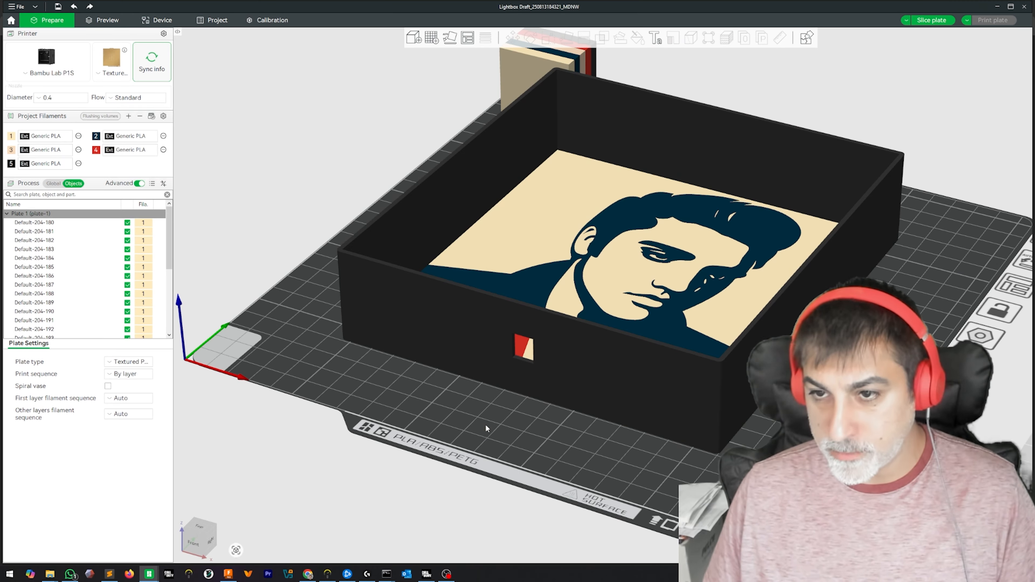
Select all the lightbox pieces on plate-1, merge them into a single assembly, and clear the selection
{"action": "left_click_drag", "start_coordinate": [537, 410], "coordinate": [579, 411]}
{"action": "scroll", "coordinate": [539, 433], "scroll_direction": "down", "scroll_amount": 5}
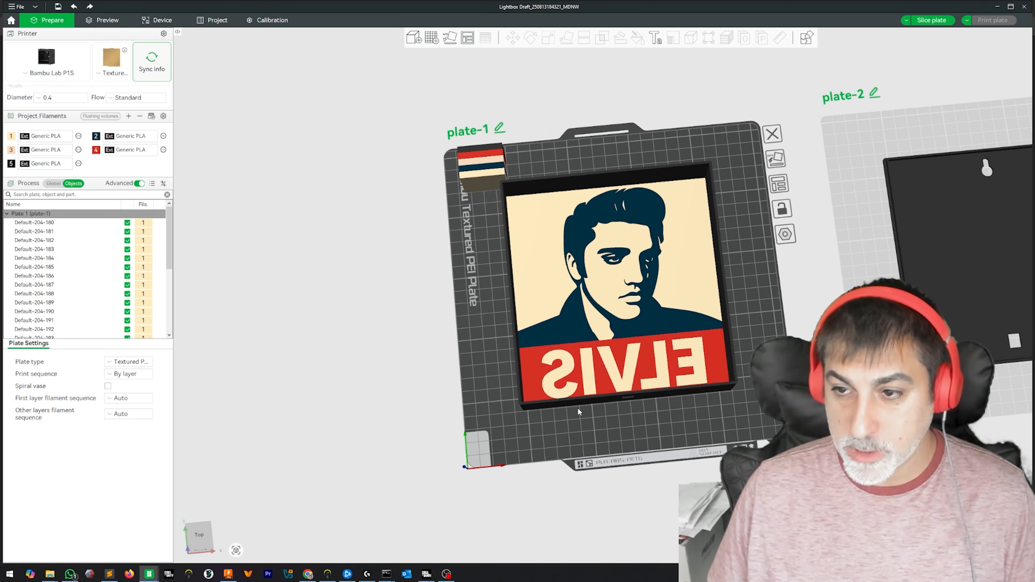
{"action": "left_click", "coordinate": [683, 368]}
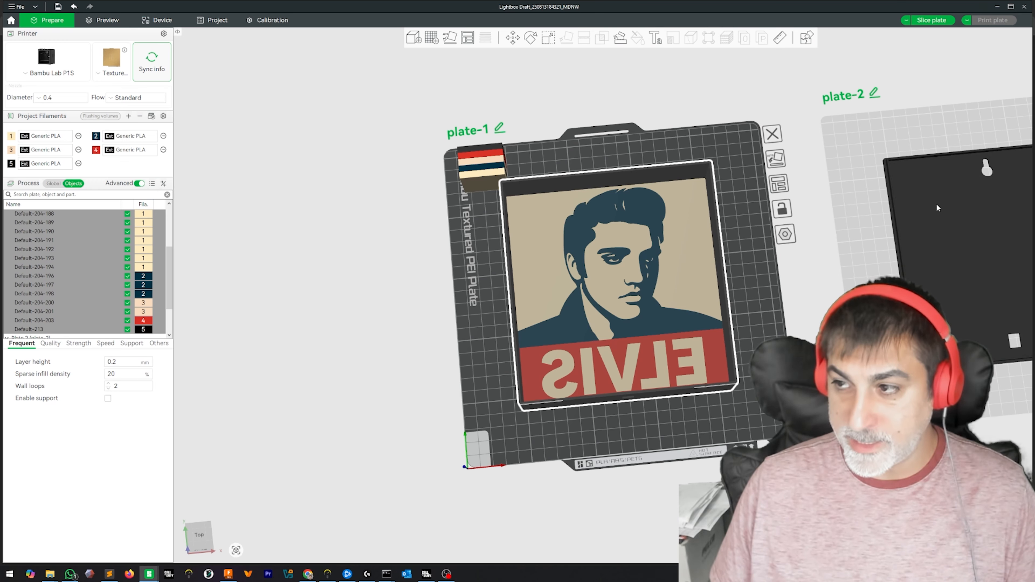
{"action": "right_click", "coordinate": [612, 280]}
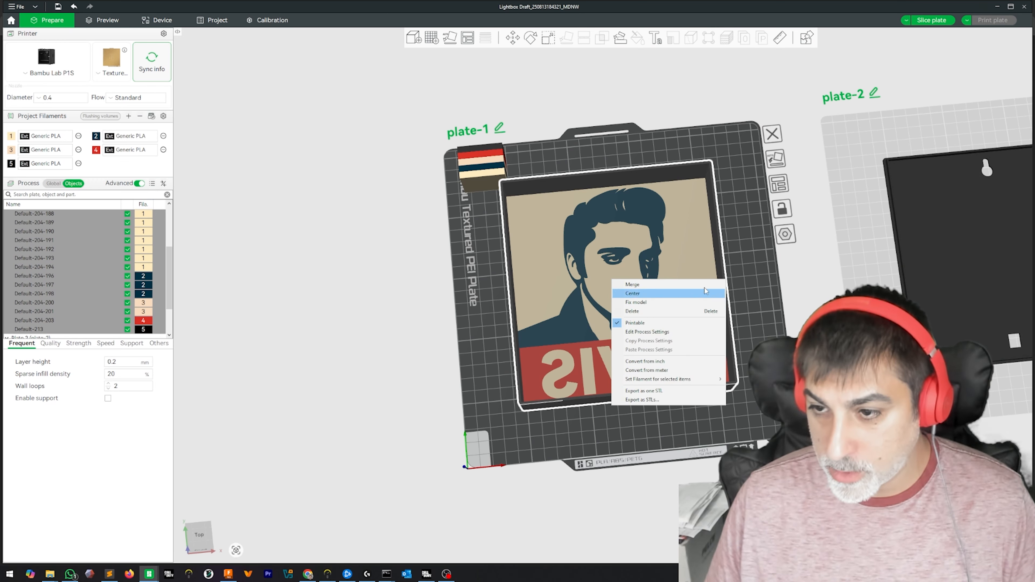
{"action": "left_click", "coordinate": [633, 284]}
{"action": "left_click", "coordinate": [637, 225]}
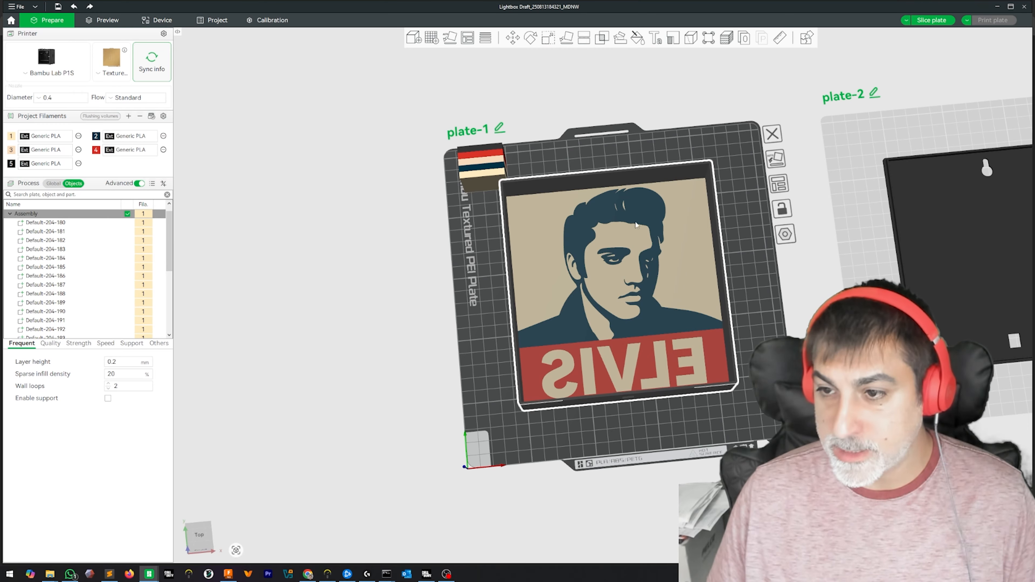
{"action": "left_click_drag", "start_coordinate": [750, 291], "coordinate": [750, 270]}
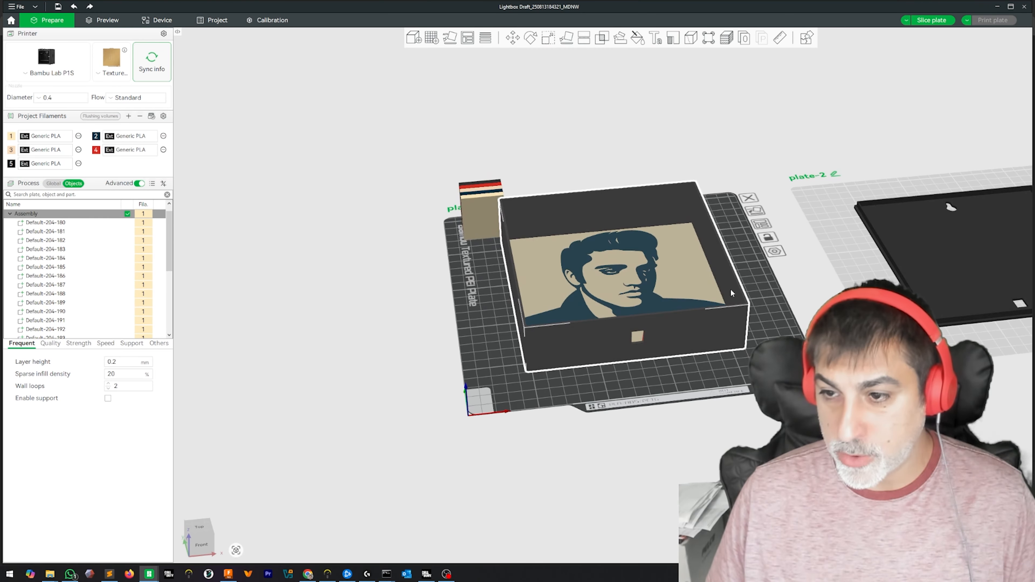
{"action": "left_click", "coordinate": [500, 364]}
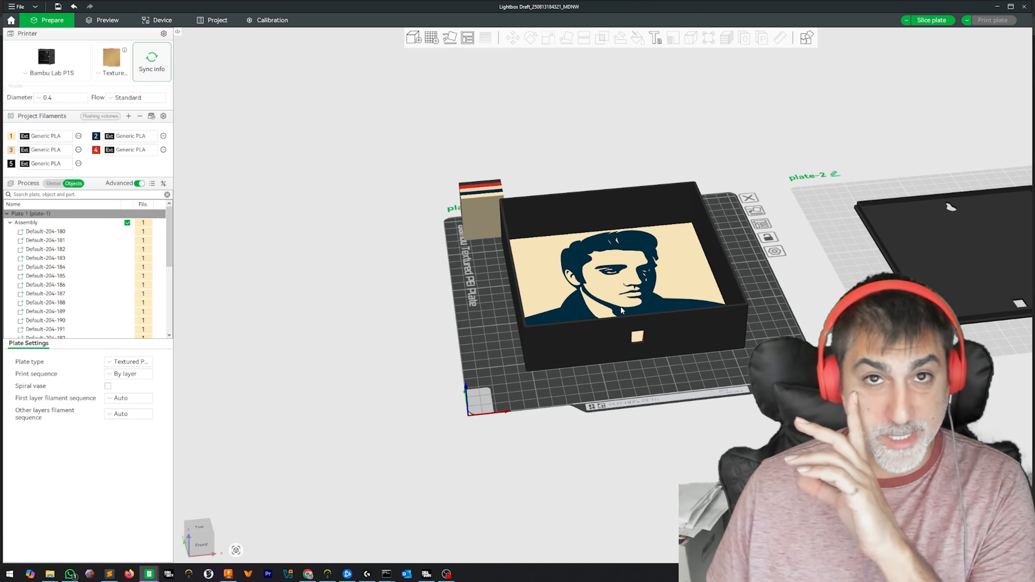
Make plate-2, which holds the lightbox's back panel, the active plate
{"action": "right_click_drag", "start_coordinate": [752, 357], "coordinate": [602, 370]}
{"action": "right_click_drag", "start_coordinate": [987, 298], "coordinate": [942, 314]}
{"action": "left_click_drag", "start_coordinate": [943, 314], "coordinate": [938, 325]}
{"action": "left_click", "coordinate": [938, 325]}
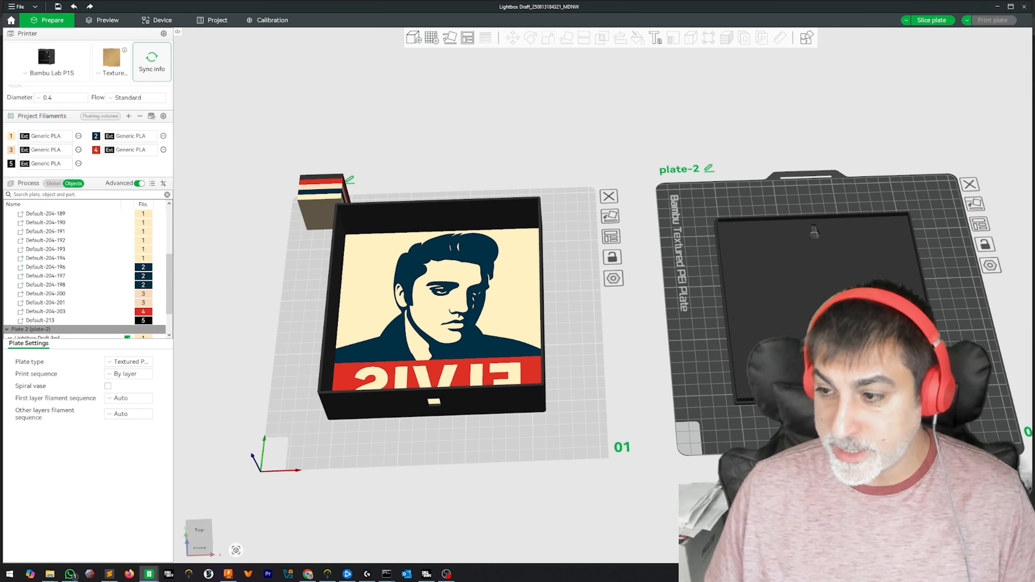